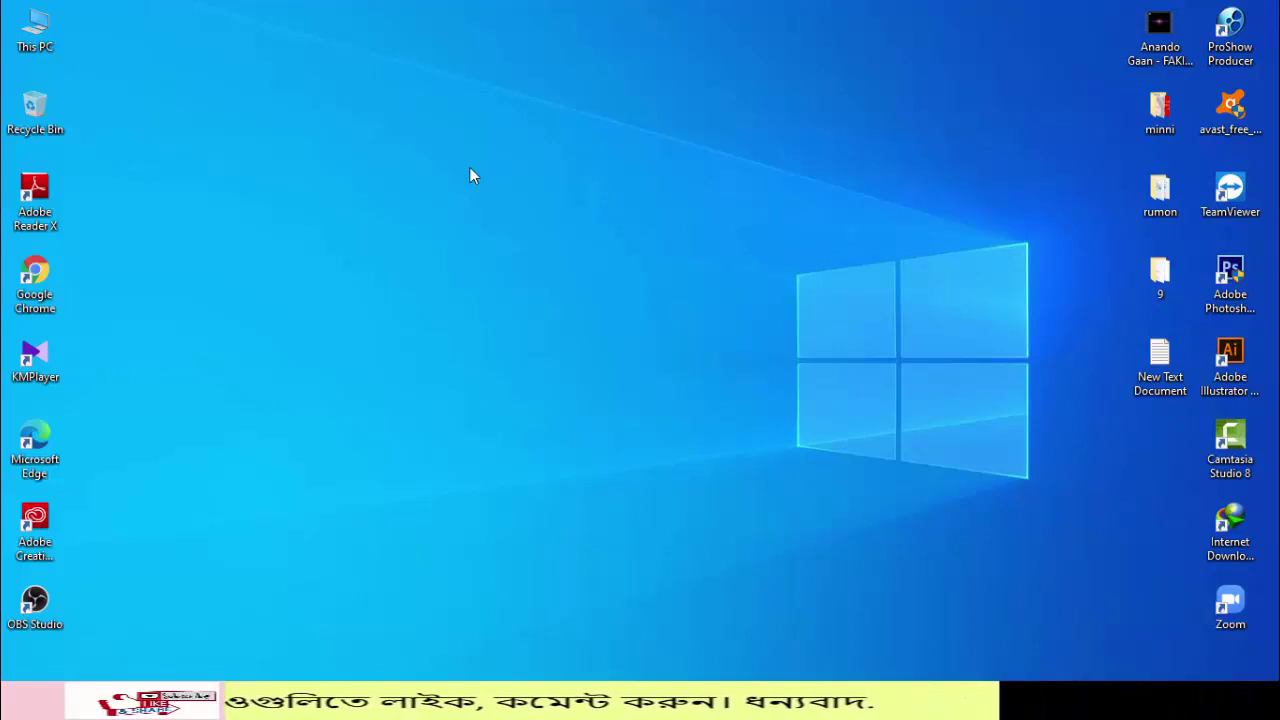
# Refresh the desktop, open This PC in a maximized window and refresh its list of drives
pyautogui.rightClick(424, 99)
pyautogui.click(458, 145)
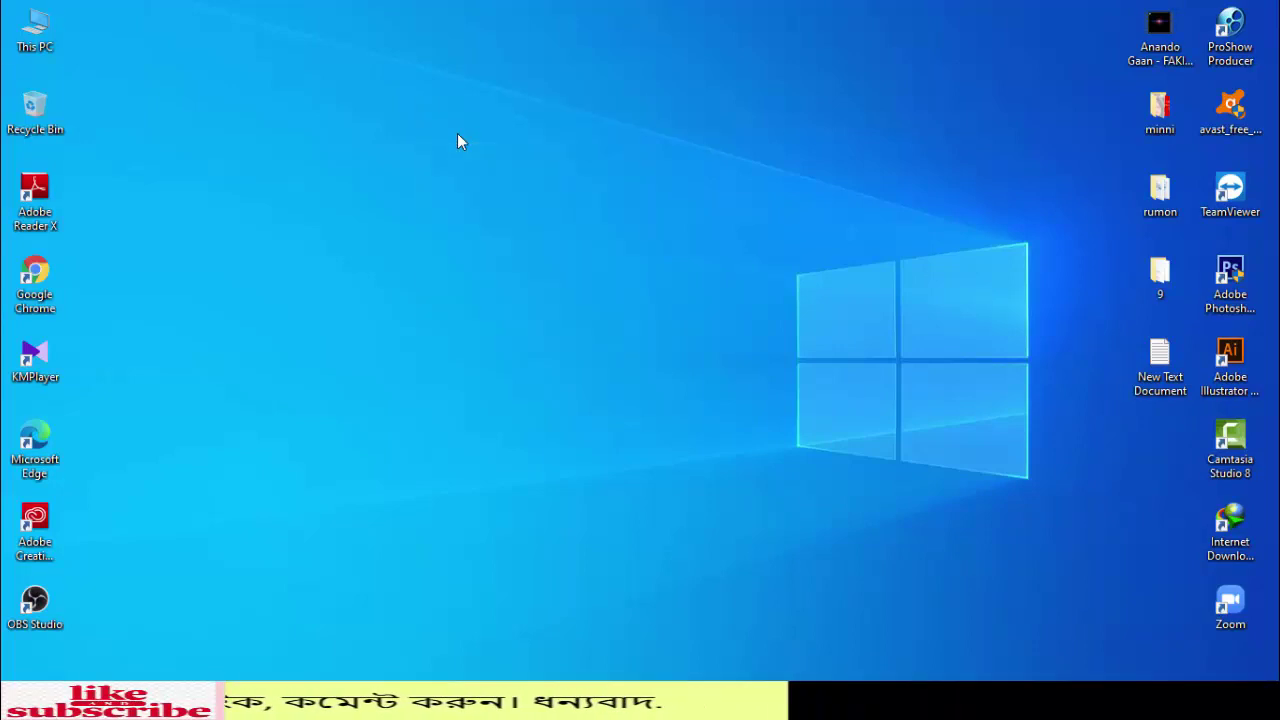
pyautogui.doubleClick(35, 28)
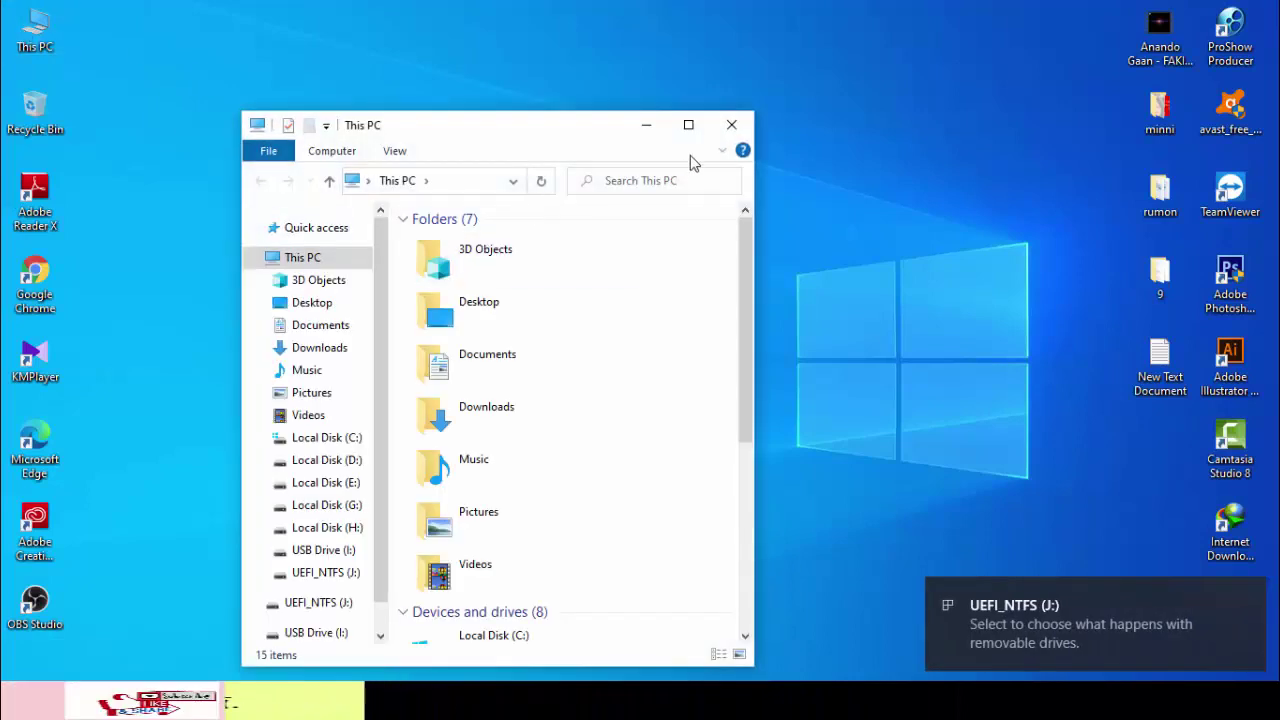
pyautogui.click(689, 125)
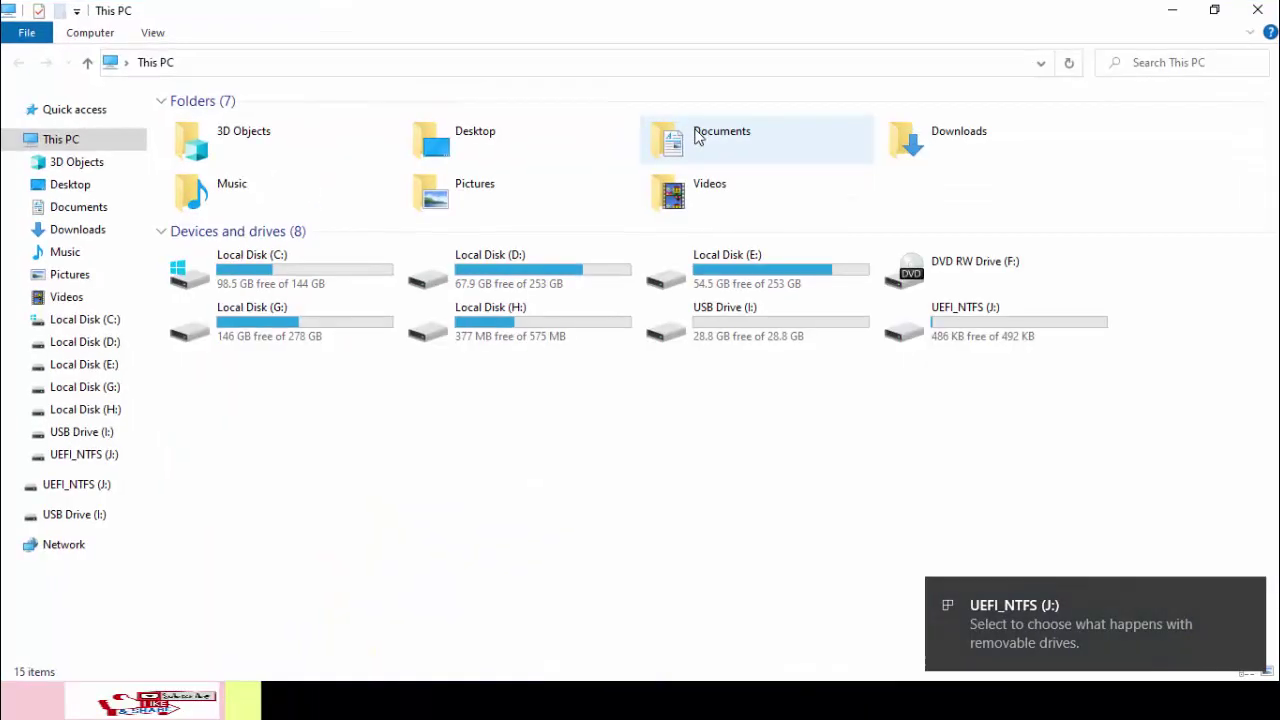
pyautogui.click(727, 340)
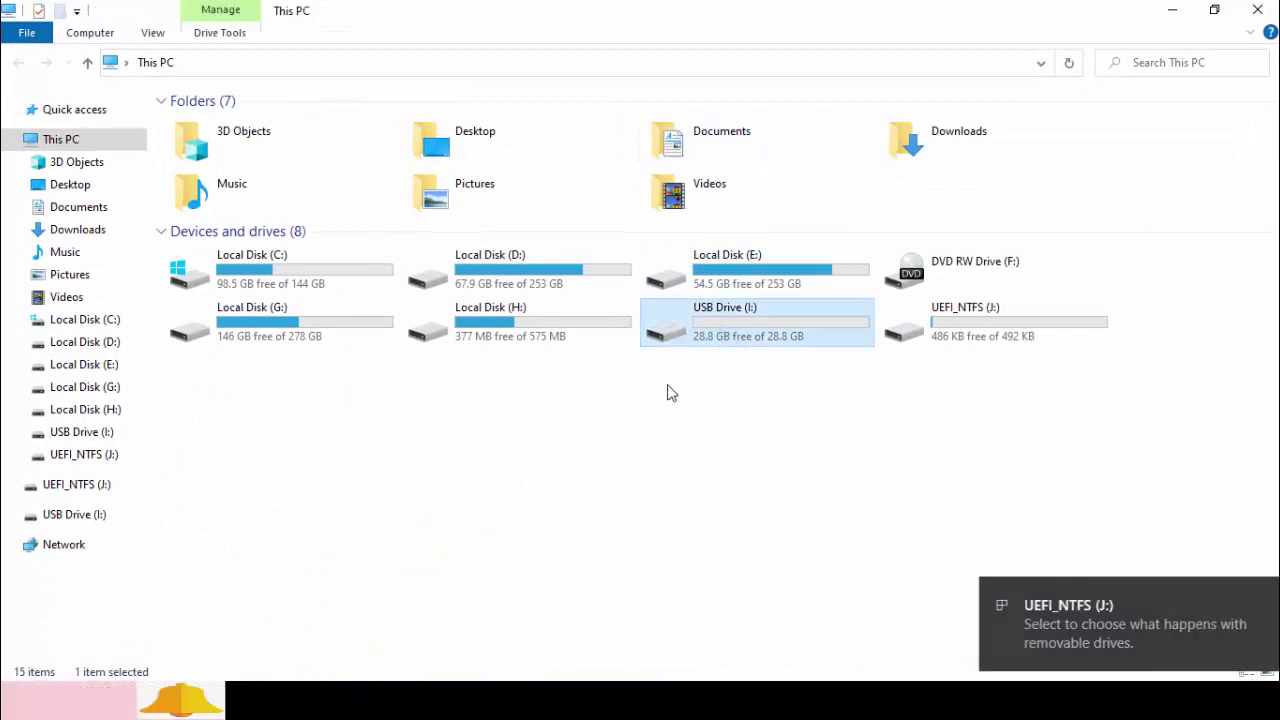
pyautogui.rightClick(590, 420)
pyautogui.click(629, 494)
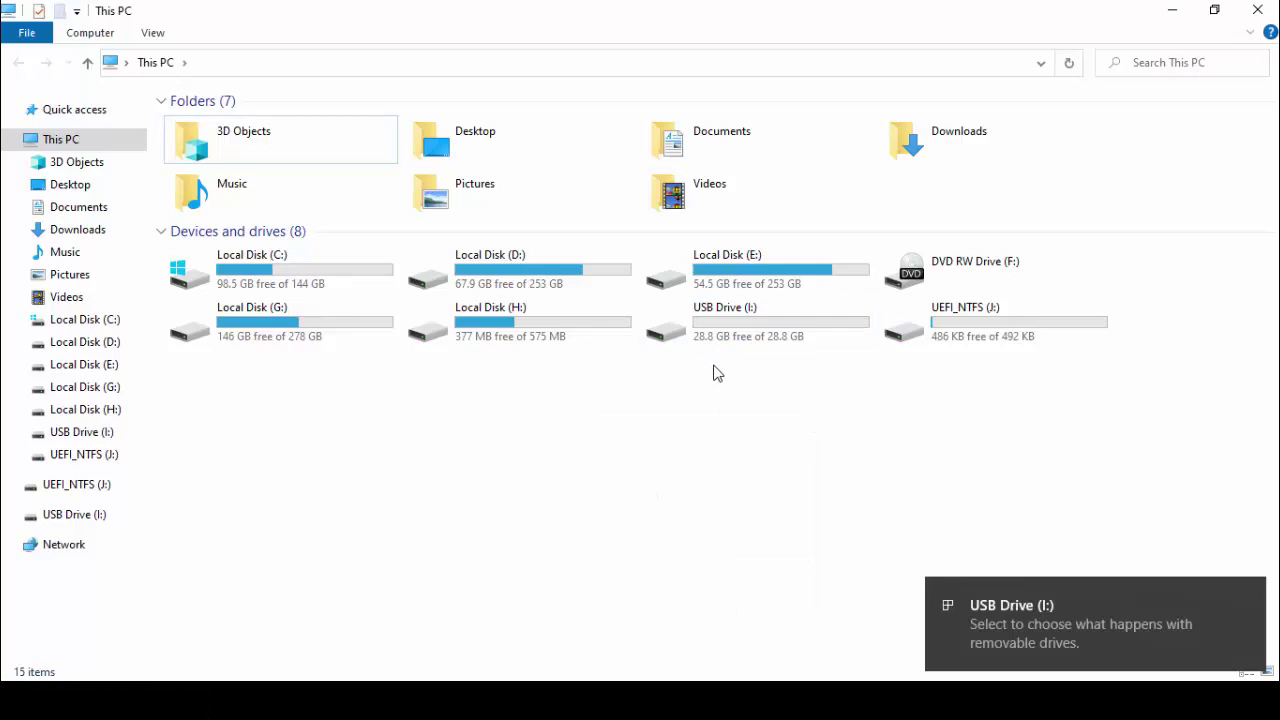
# Examine the ReadyBoost settings in the properties of USB Drive (I:) and close them
pyautogui.click(745, 330)
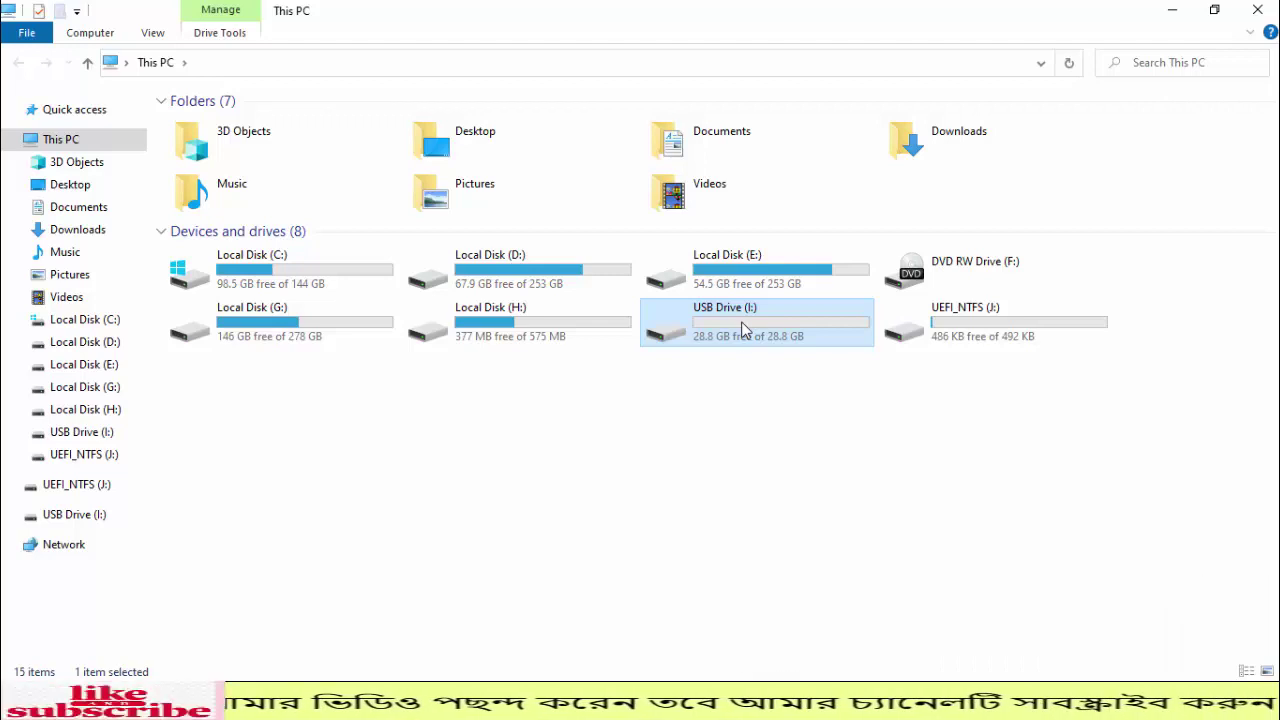
pyautogui.rightClick(741, 326)
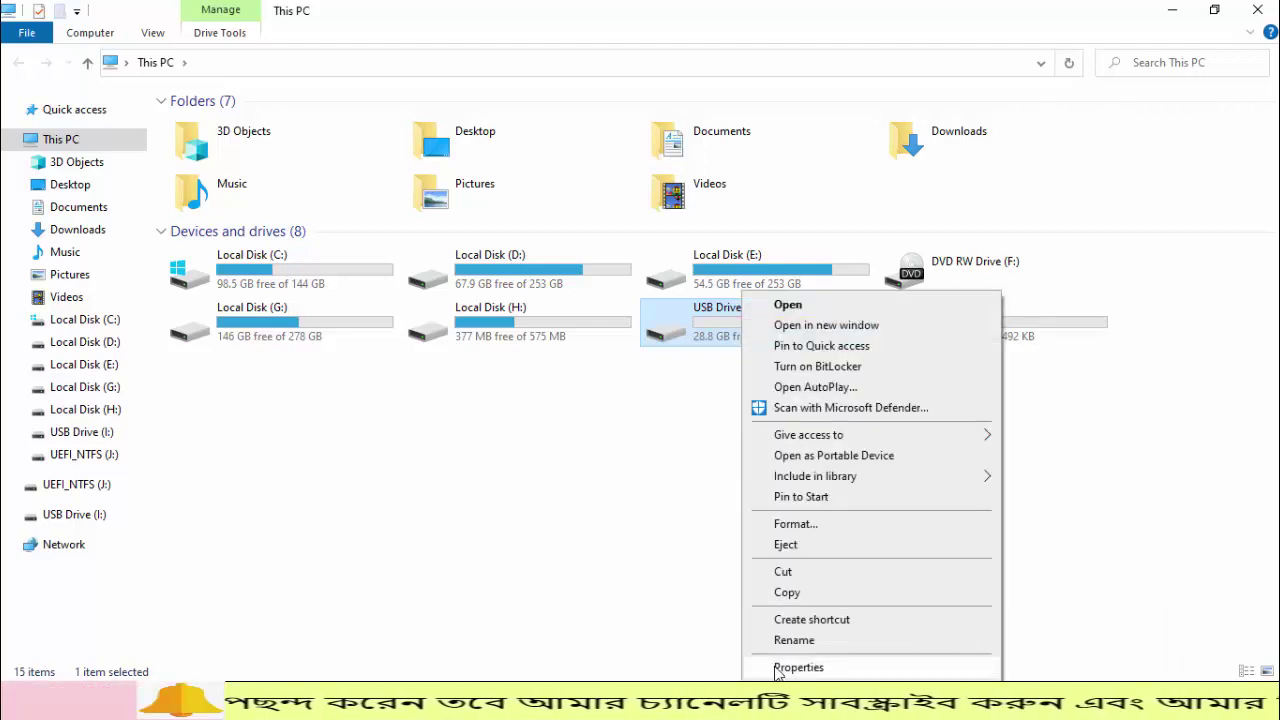
pyautogui.click(835, 670)
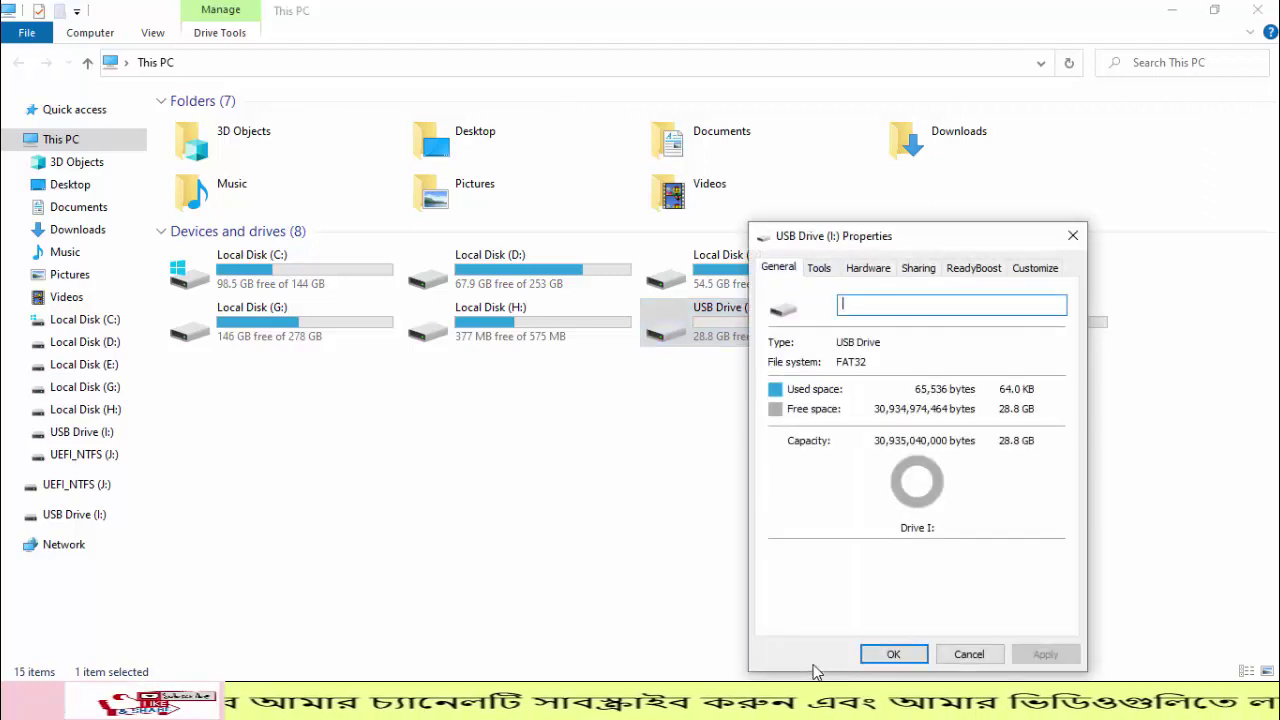
pyautogui.click(984, 271)
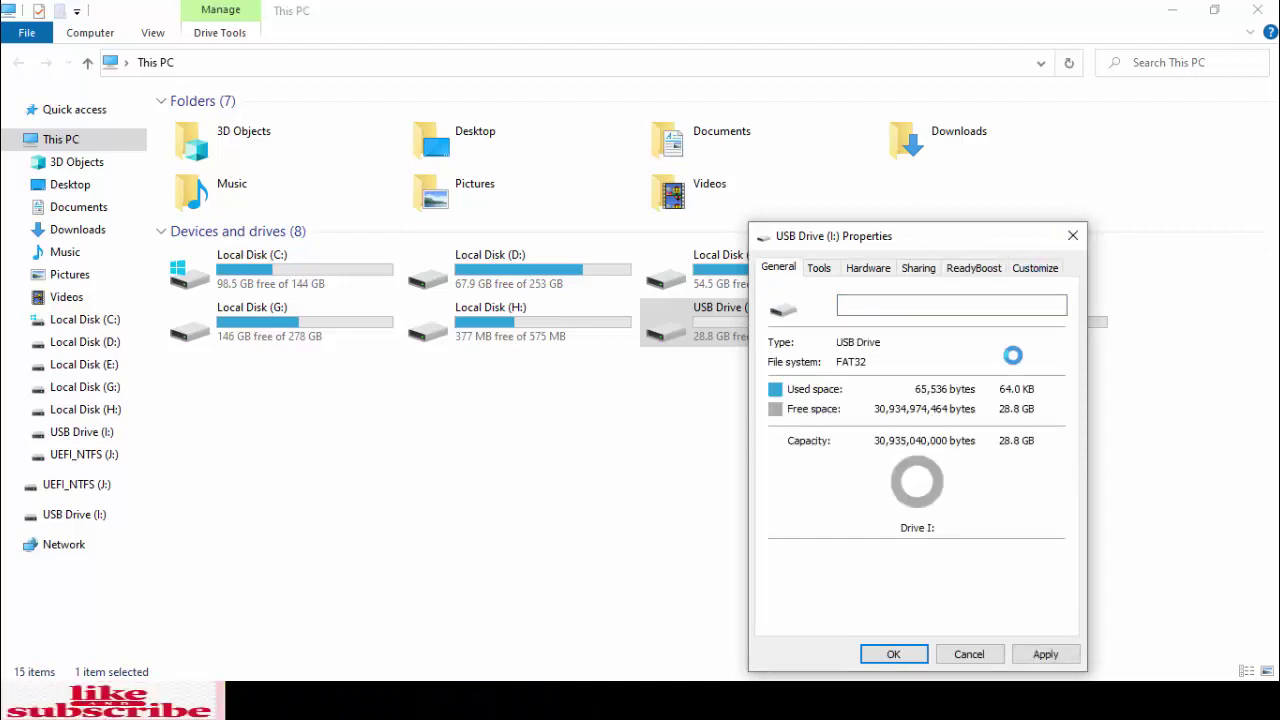
pyautogui.click(968, 270)
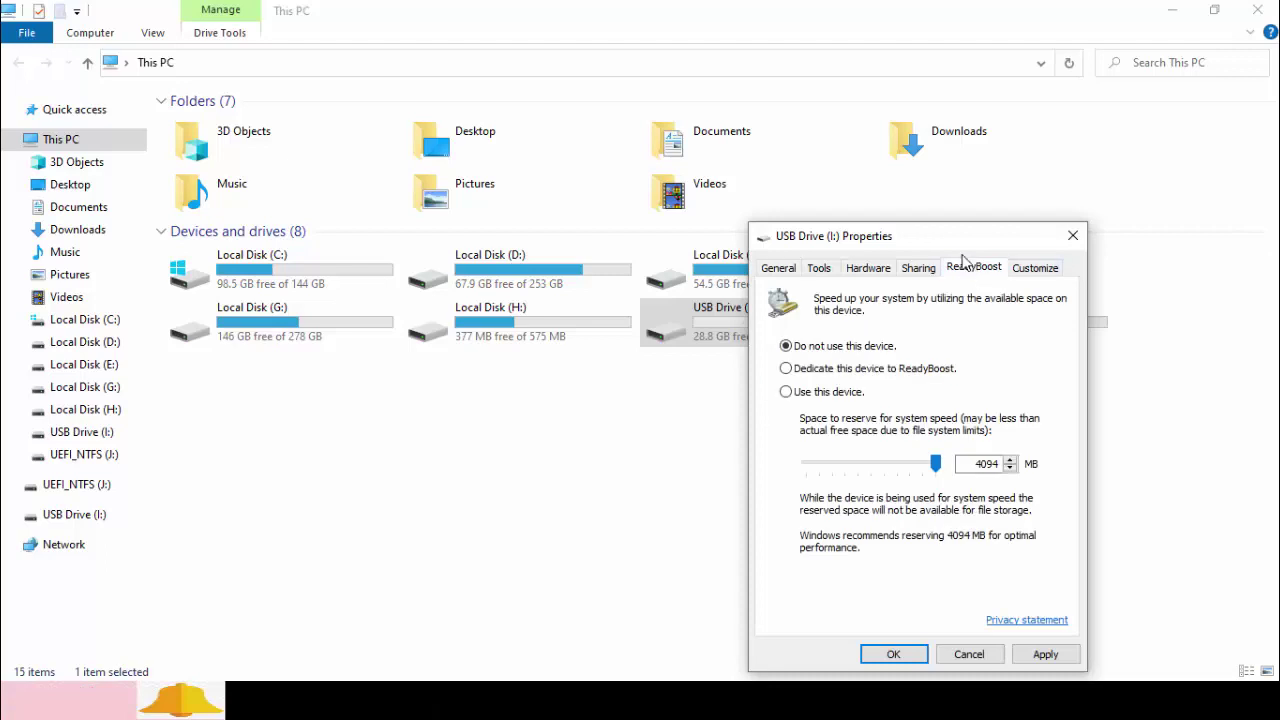
pyautogui.click(1073, 235)
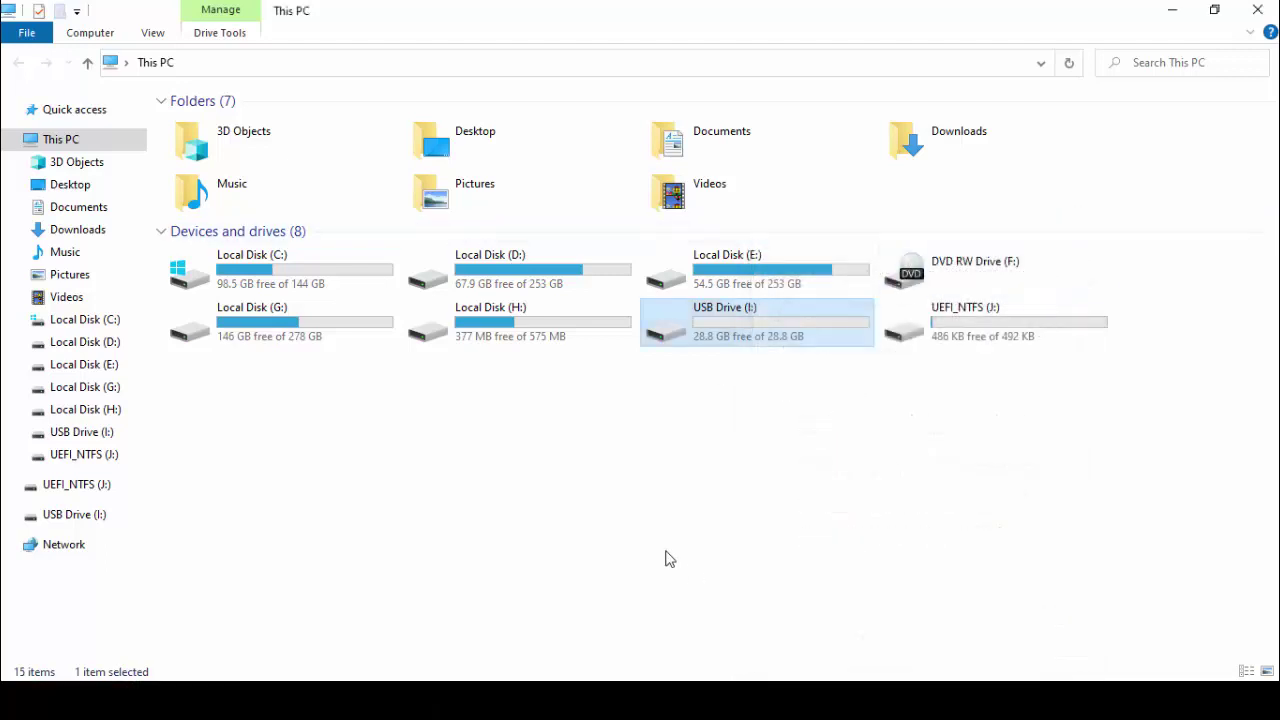
# Refresh This PC and set USB Drive (I:) to be dedicated to ReadyBoost with 4094 MB reserved in its properties
pyautogui.rightClick(647, 472)
pyautogui.click(689, 537)
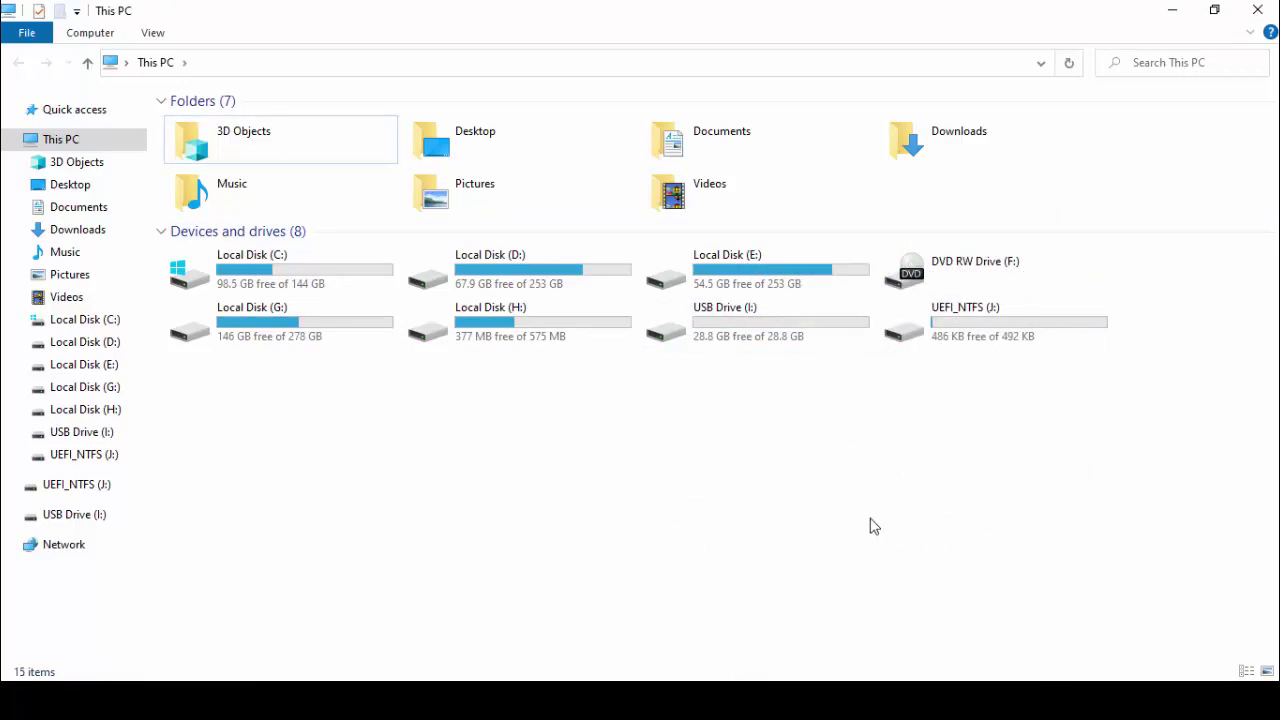
pyautogui.rightClick(773, 342)
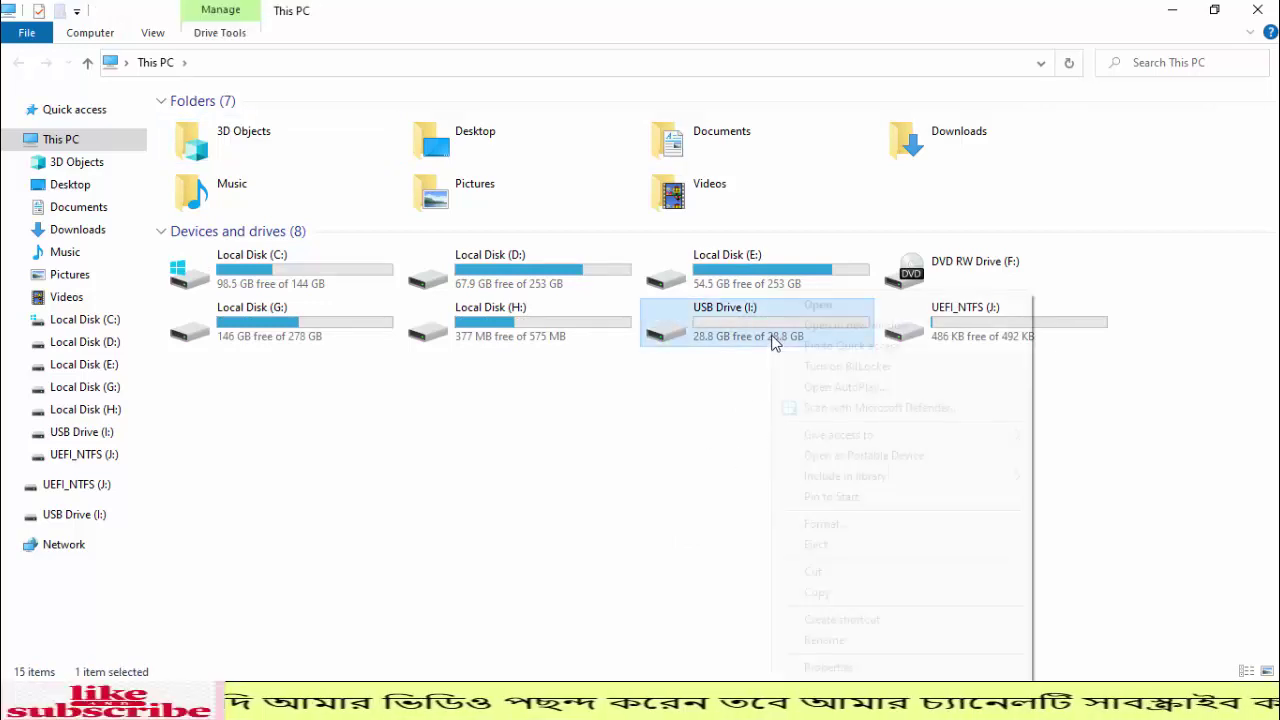
pyautogui.click(866, 670)
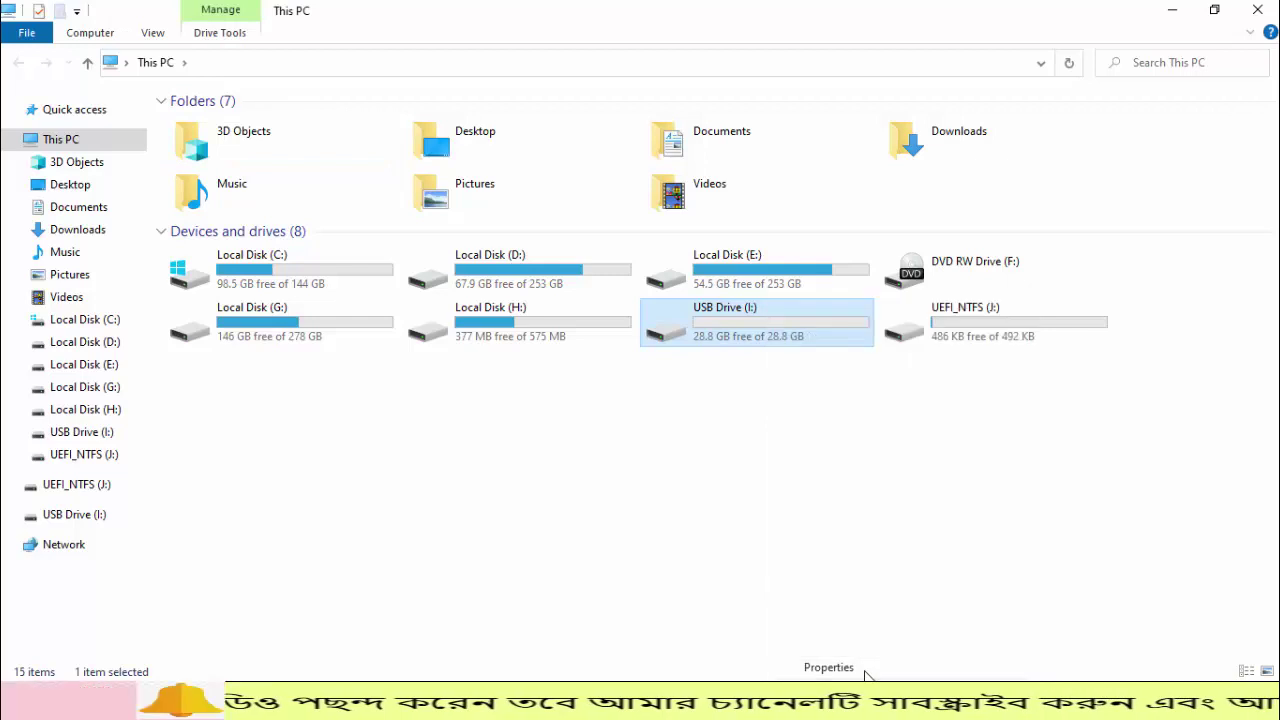
pyautogui.click(985, 276)
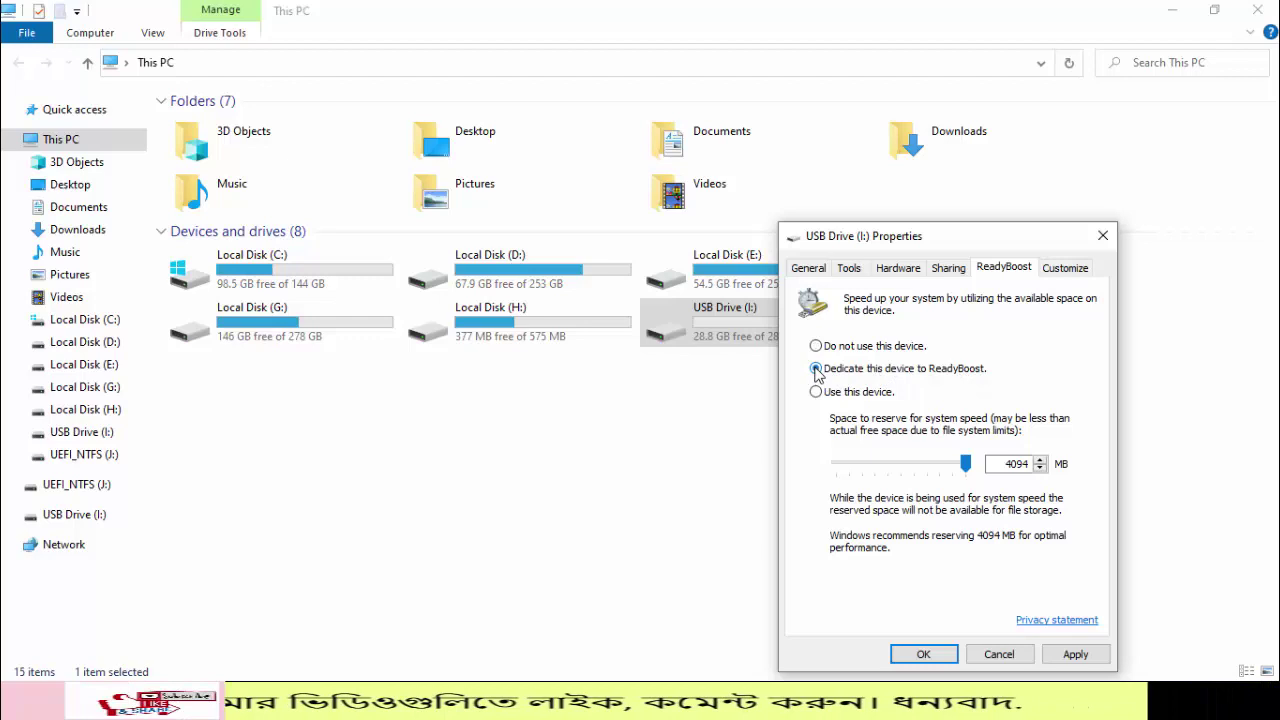
pyautogui.moveTo(966, 464)
pyautogui.mouseDown()
pyautogui.moveTo(936, 464)
pyautogui.moveTo(982, 463)
pyautogui.mouseUp()
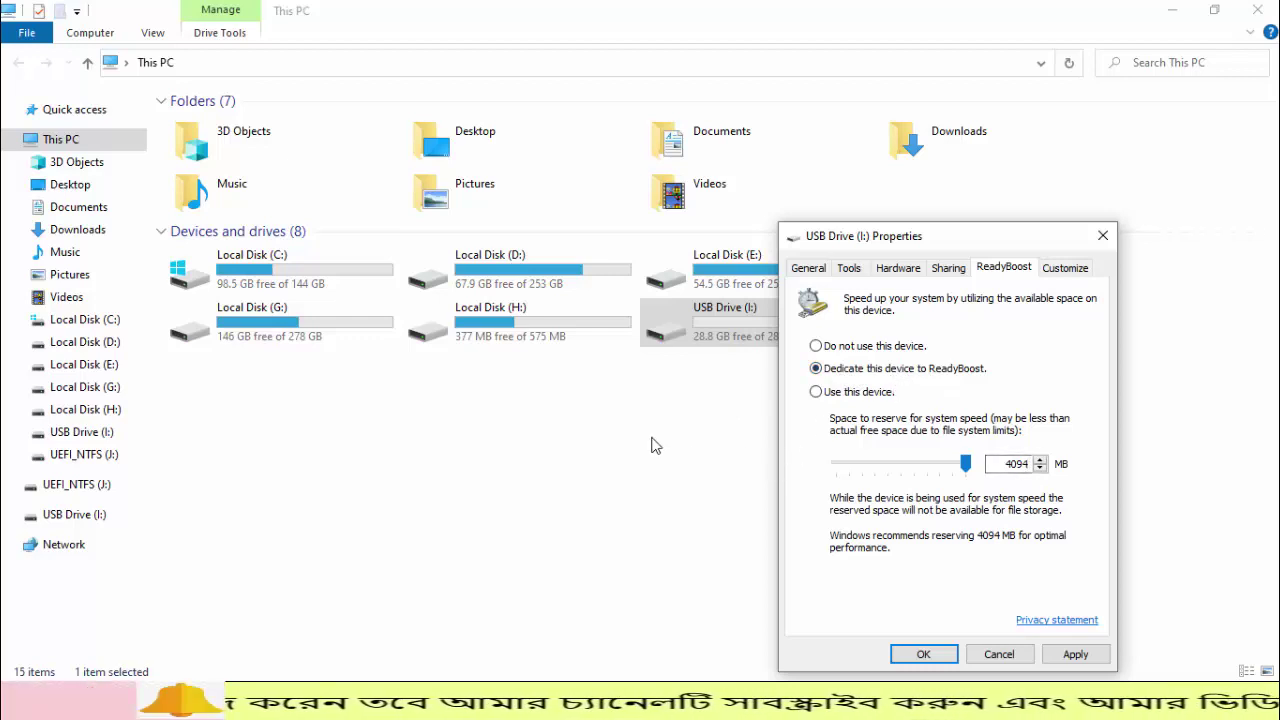
# Try the "Use this device" ReadyBoost option with a smaller reserved space on USB Drive (I:)
pyautogui.click(690, 440)
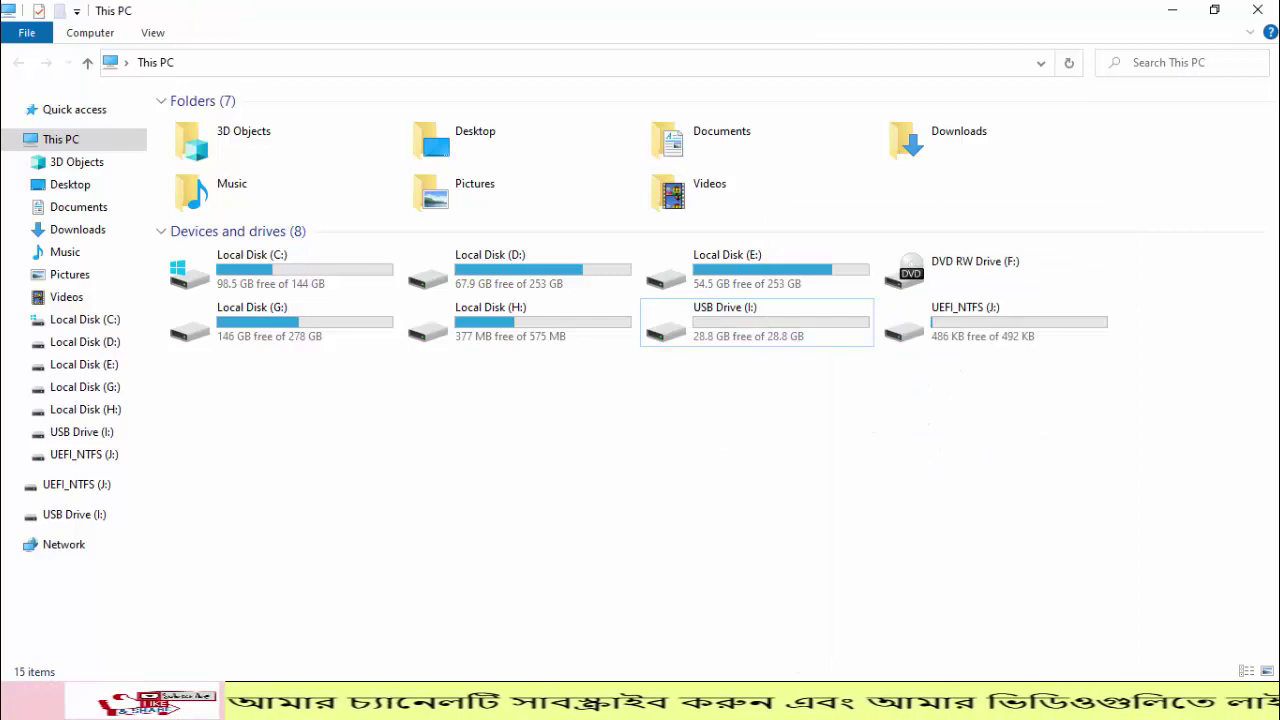
pyautogui.click(608, 628)
pyautogui.click(608, 628)
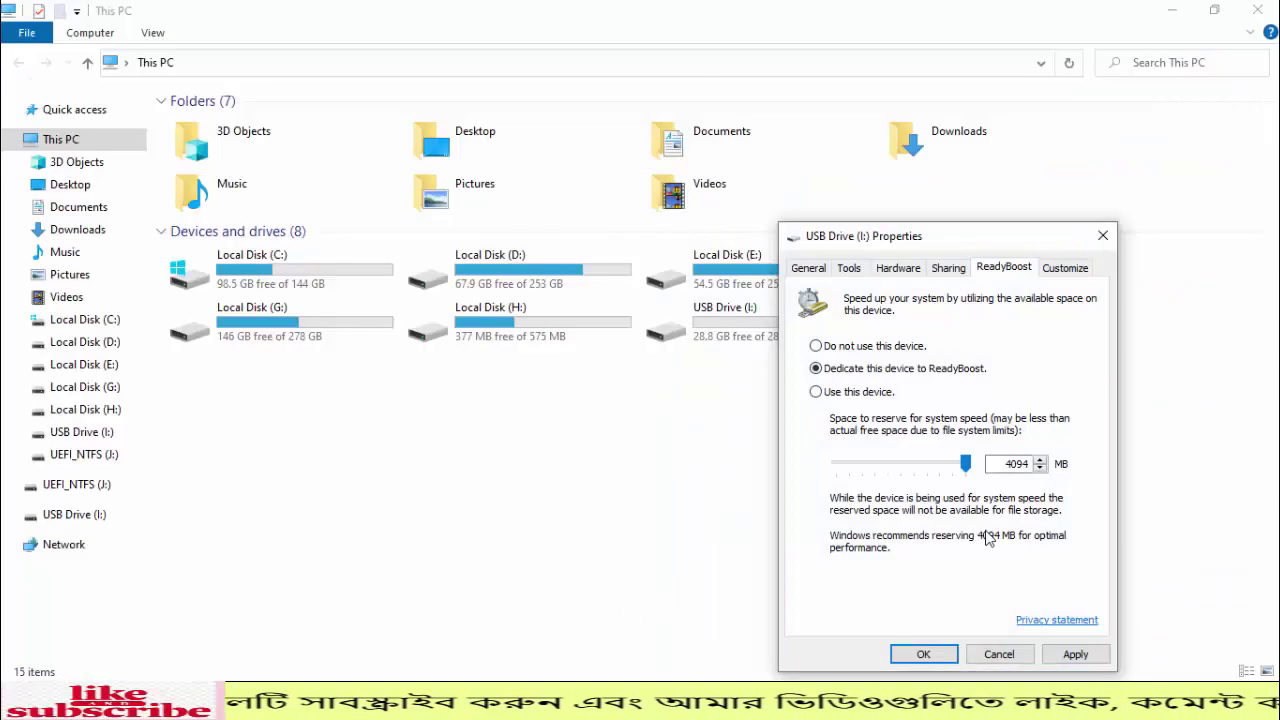
pyautogui.click(816, 392)
pyautogui.moveTo(969, 462); pyautogui.dragTo(900, 448)
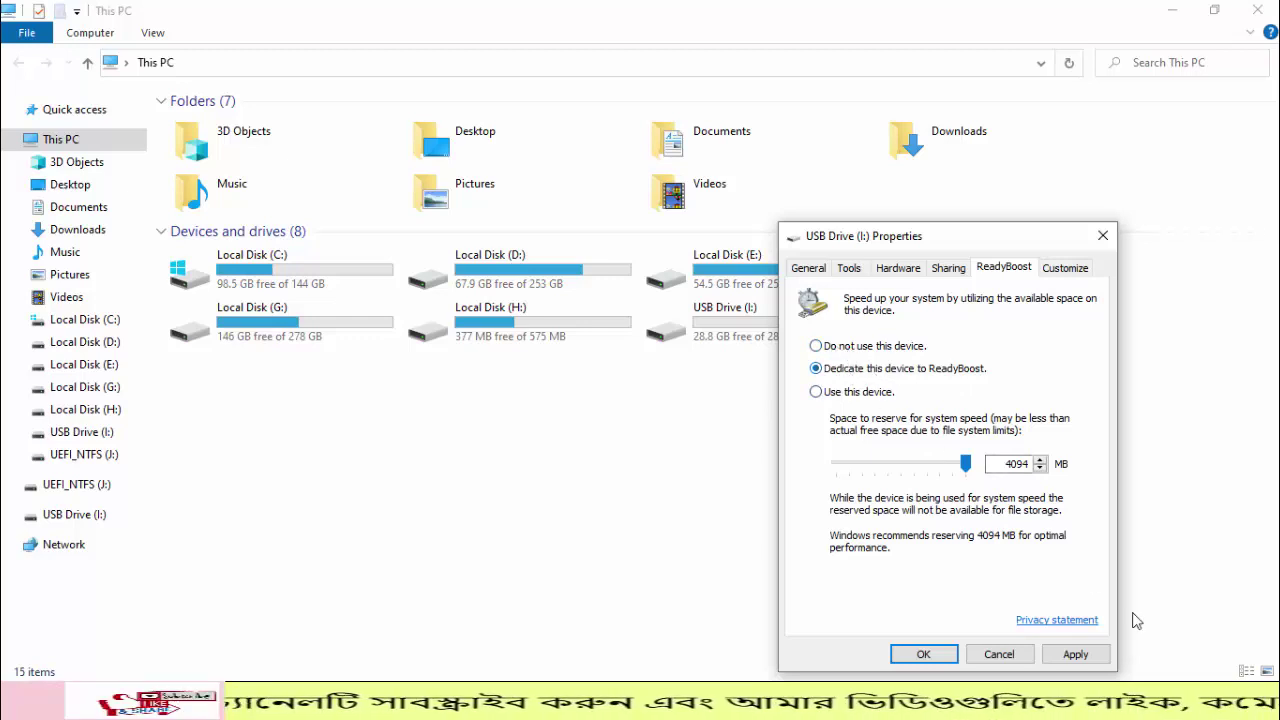
# Apply the ReadyBoost settings to USB Drive (I:) and close its properties
pyautogui.click(1075, 654)
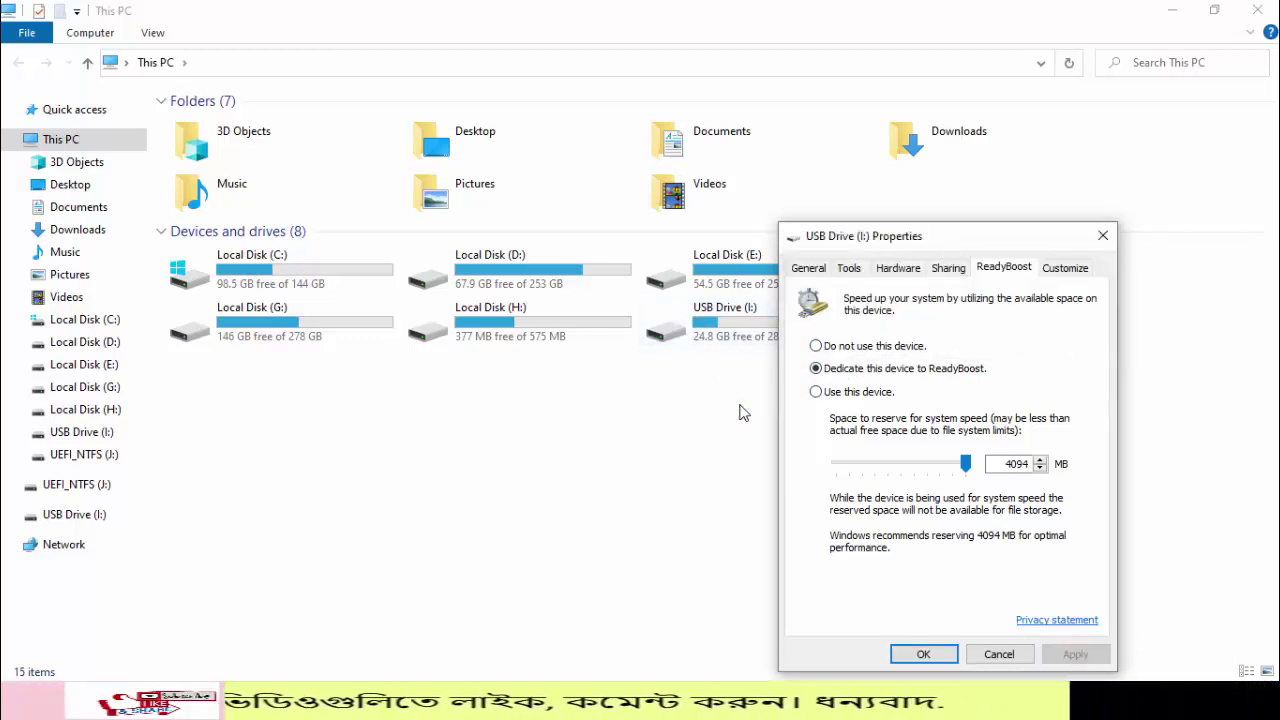
pyautogui.click(923, 654)
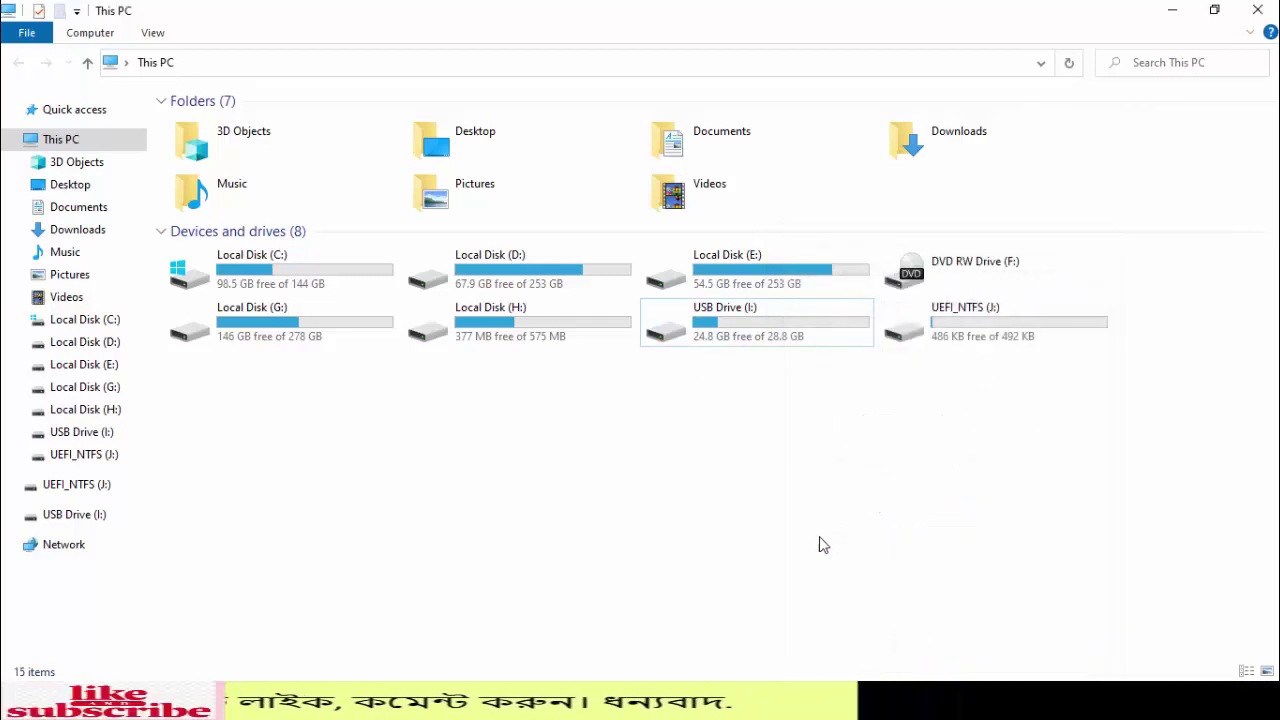
# Refresh This PC, check USB Drive (I:) for the ReadyBoost cache file and return to the drive list
pyautogui.rightClick(716, 424)
pyautogui.click(768, 500)
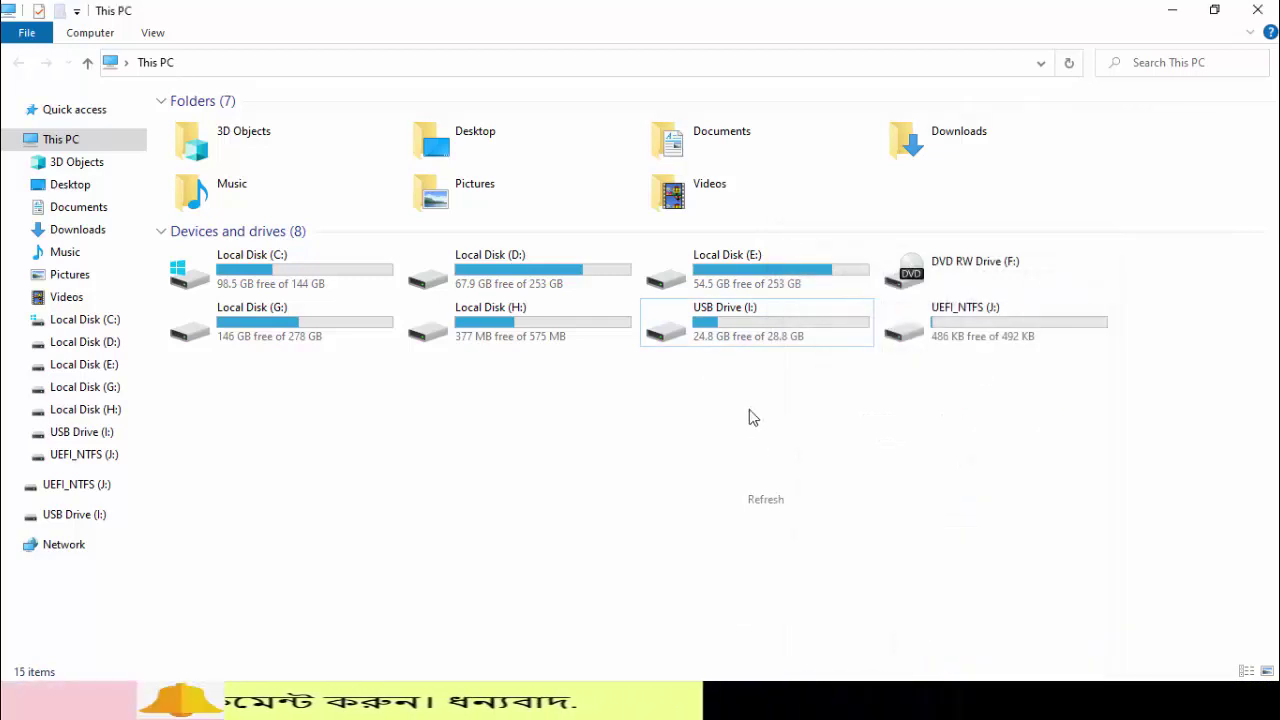
pyautogui.doubleClick(735, 331)
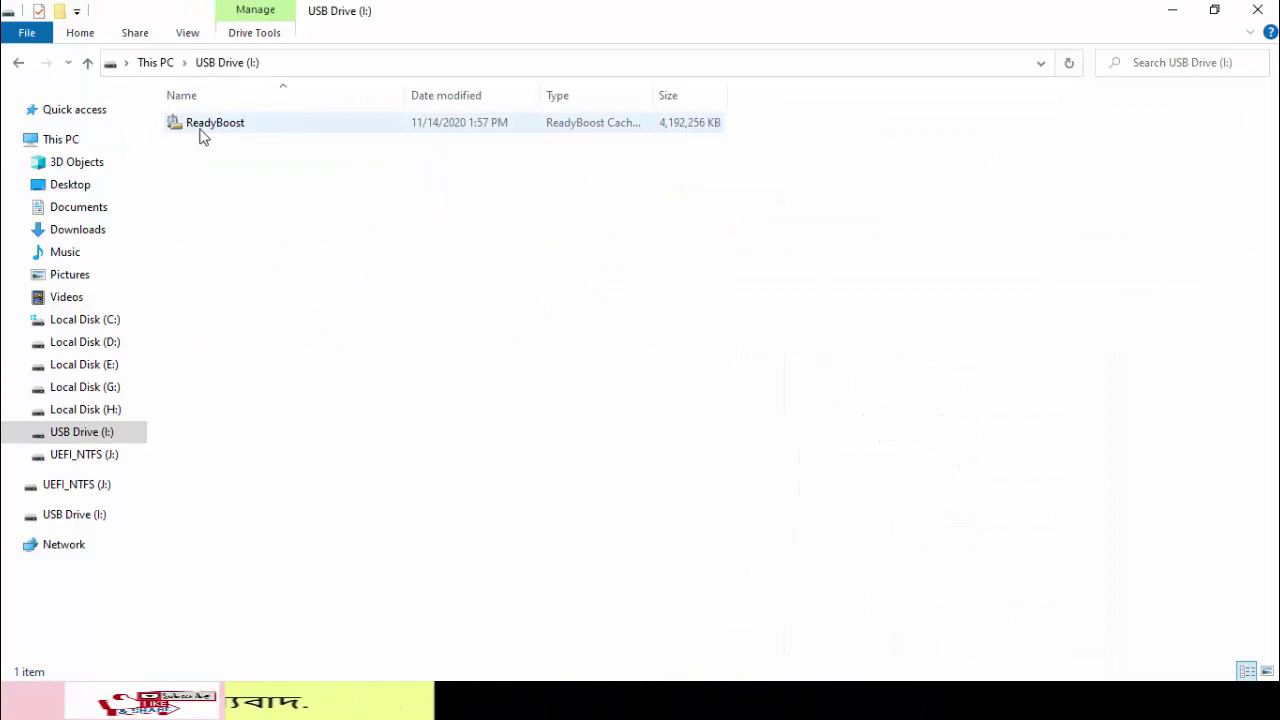
pyautogui.click(16, 63)
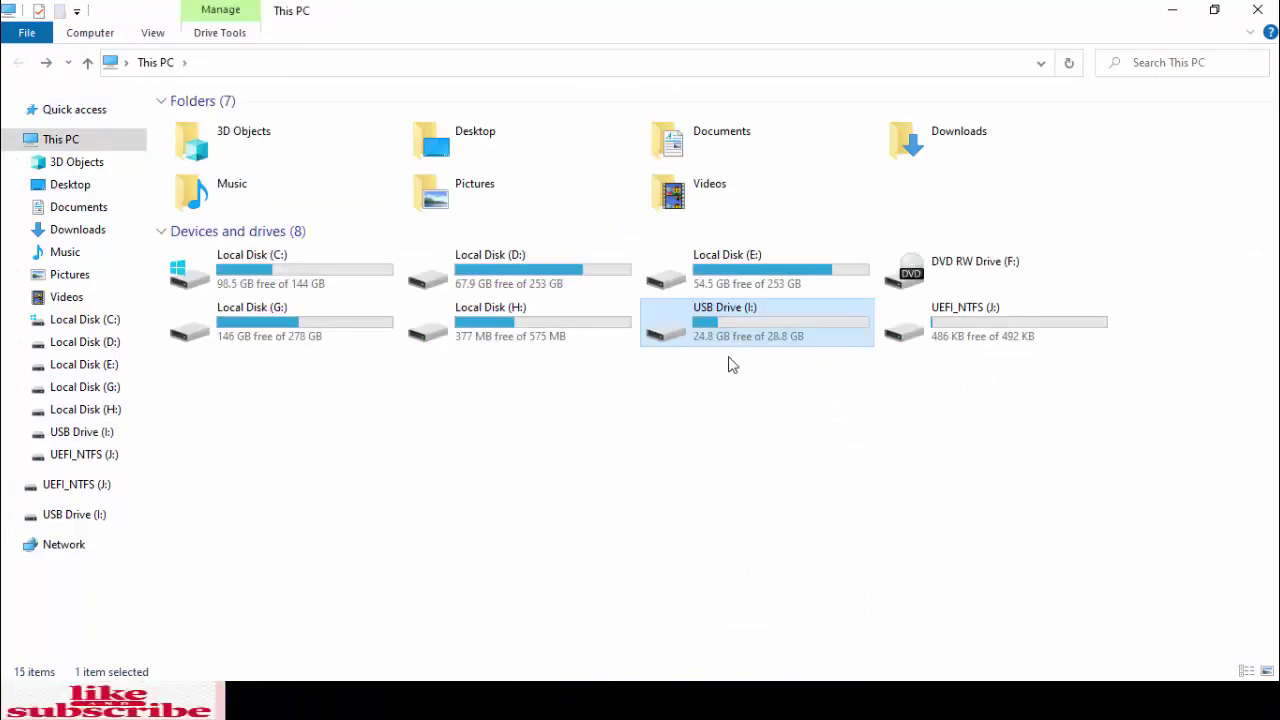
# Minimize the This PC window and refresh the desktop several times
pyautogui.click(1176, 12)
pyautogui.rightClick(500, 52)
pyautogui.click(540, 108)
pyautogui.rightClick(515, 82)
pyautogui.click(551, 137)
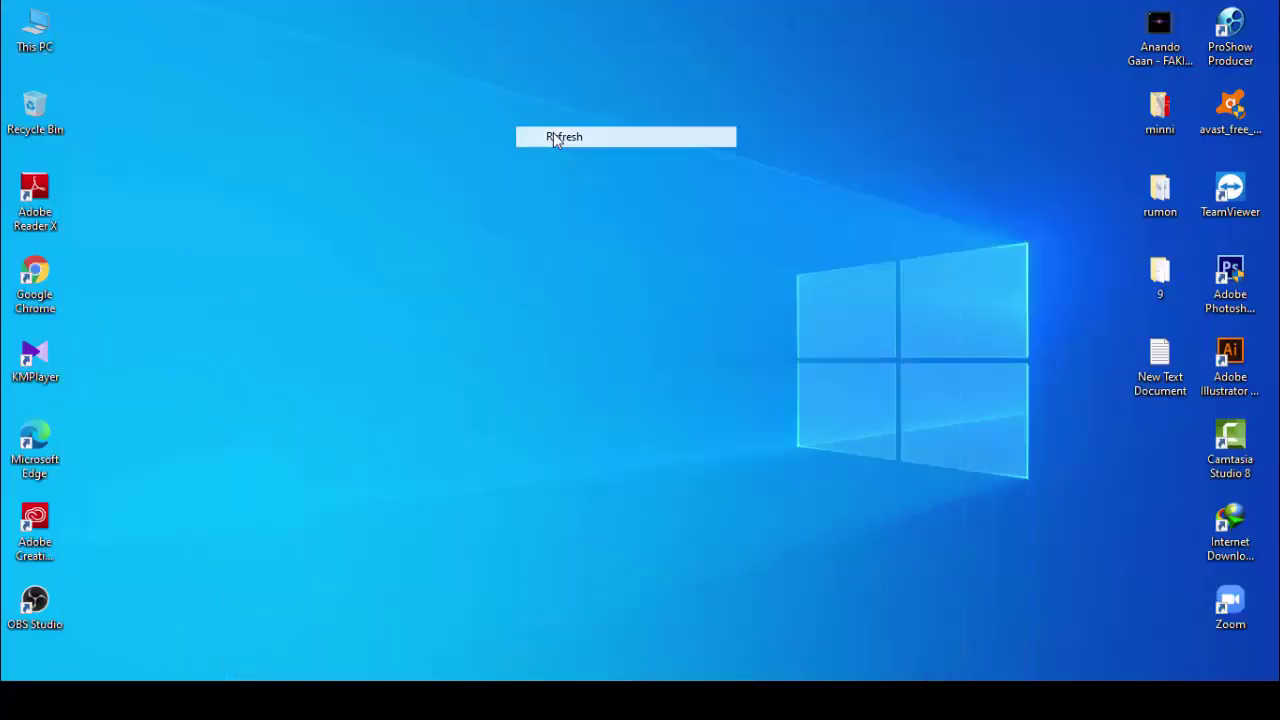
pyautogui.rightClick(518, 62)
pyautogui.click(556, 116)
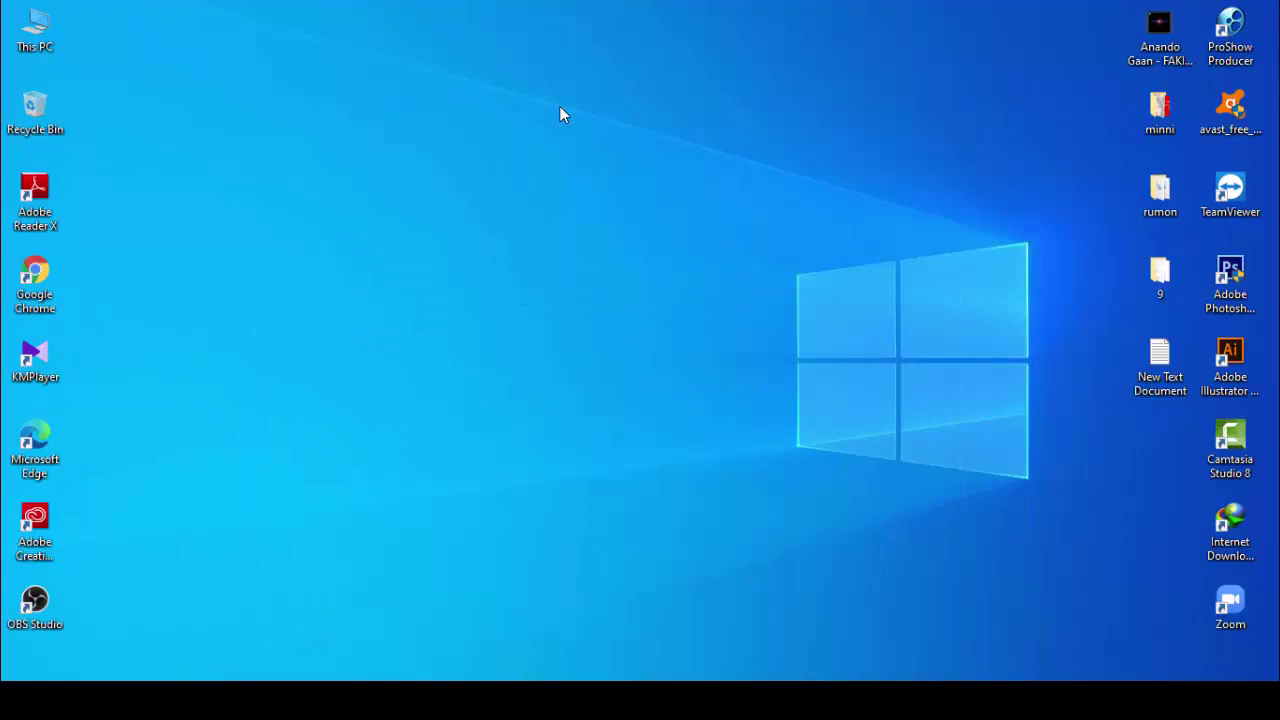
# Run the tree command twice through the Windows Run dialog
pyautogui.press('super+r')
pyautogui.press('Down')
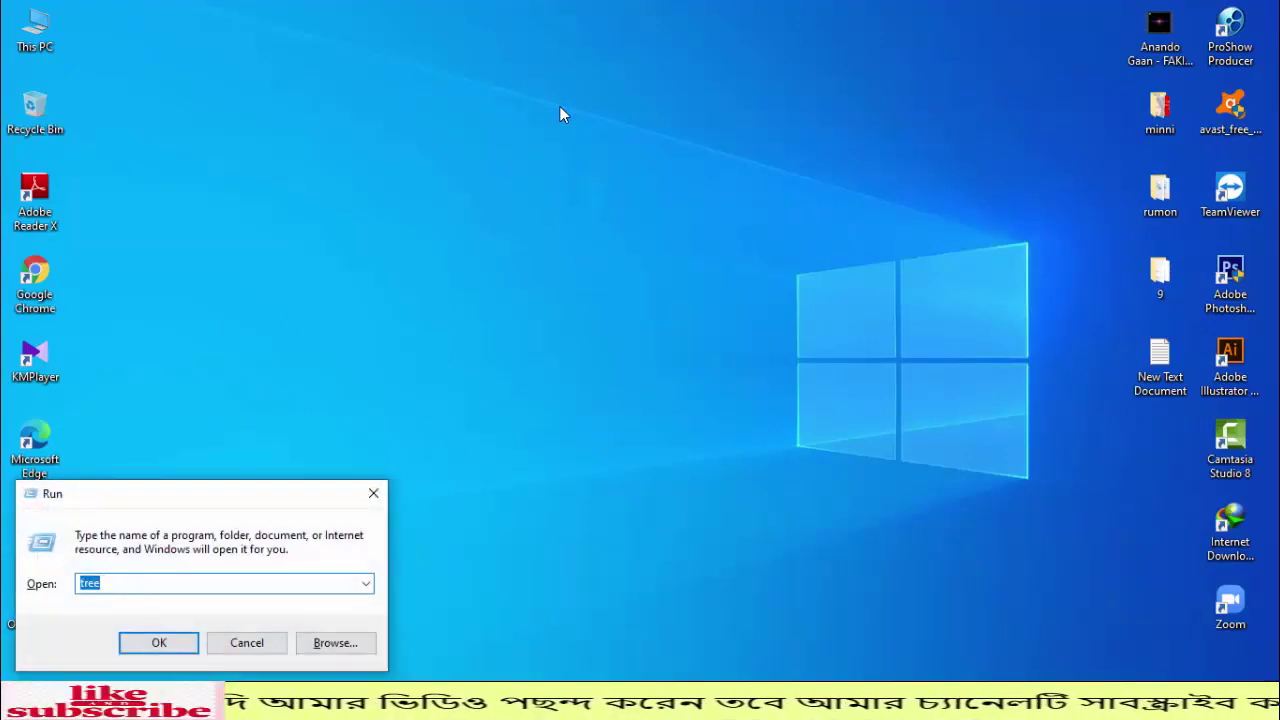
pyautogui.press('Return')
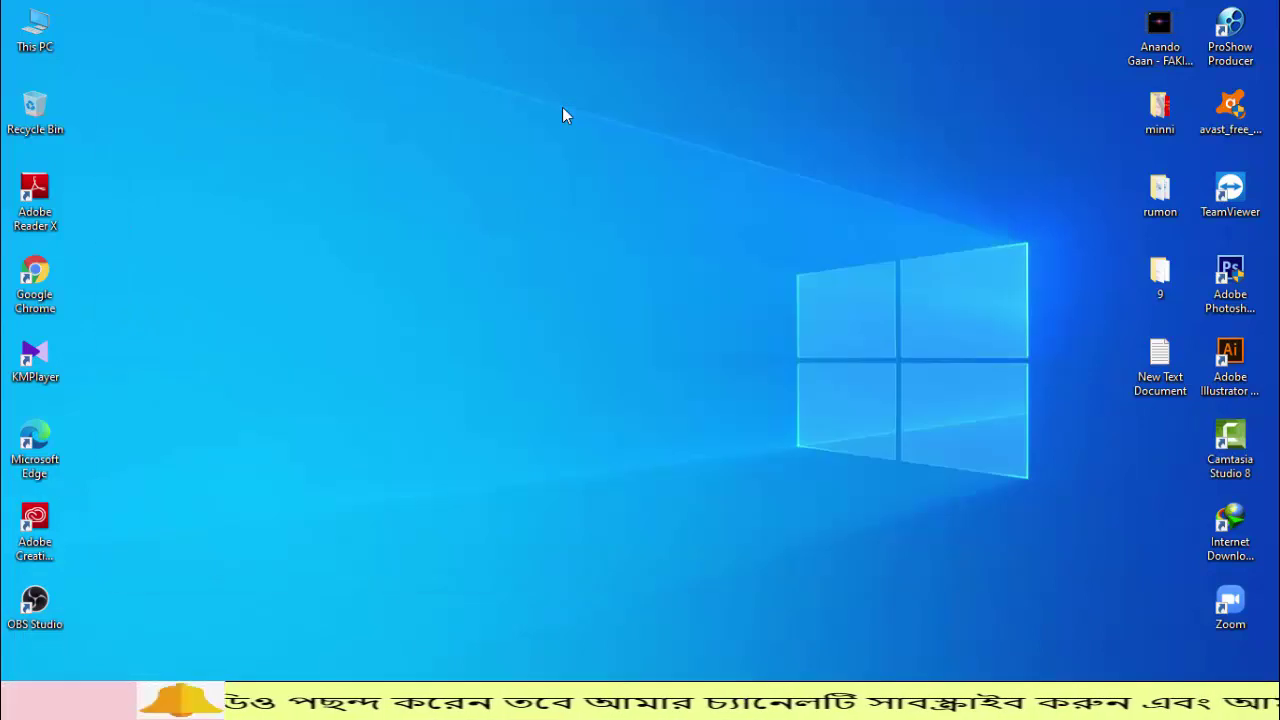
pyautogui.press('super+r')
pyautogui.press('Return')
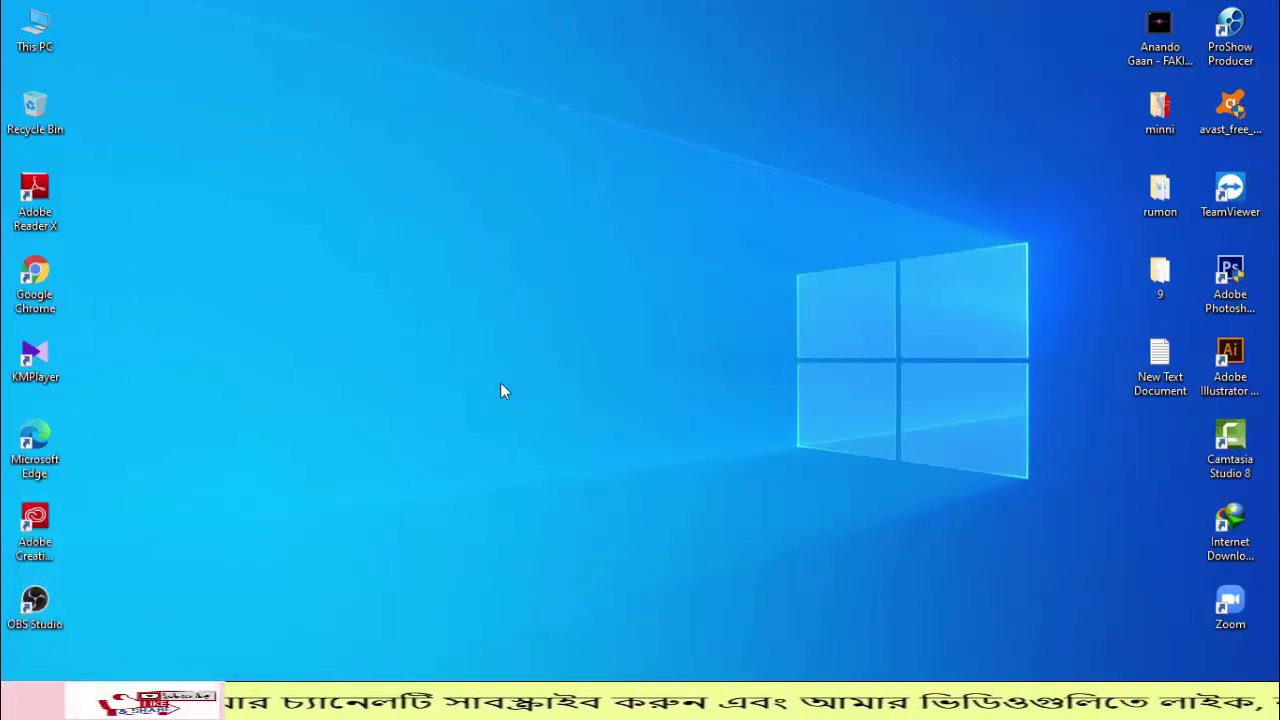
# Bring the This PC window back to the front and refresh its drive list
pyautogui.hotkey('alt', 'Tab')
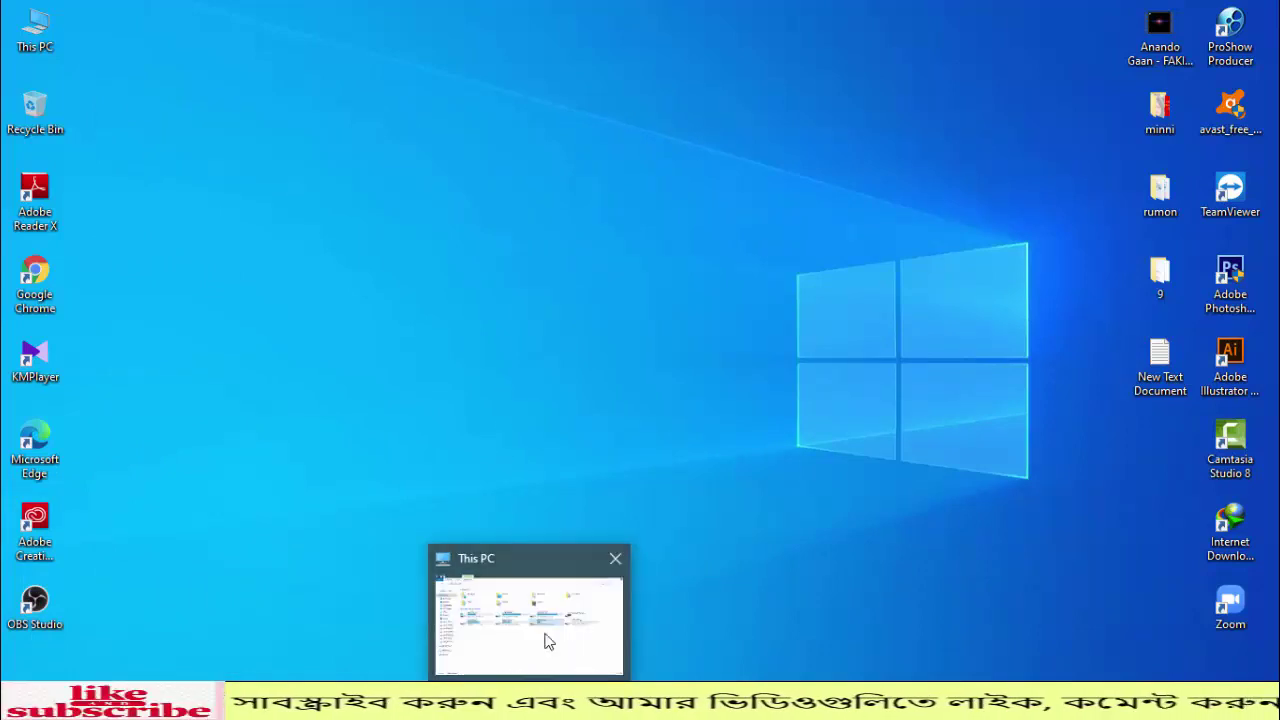
pyautogui.rightClick(689, 545)
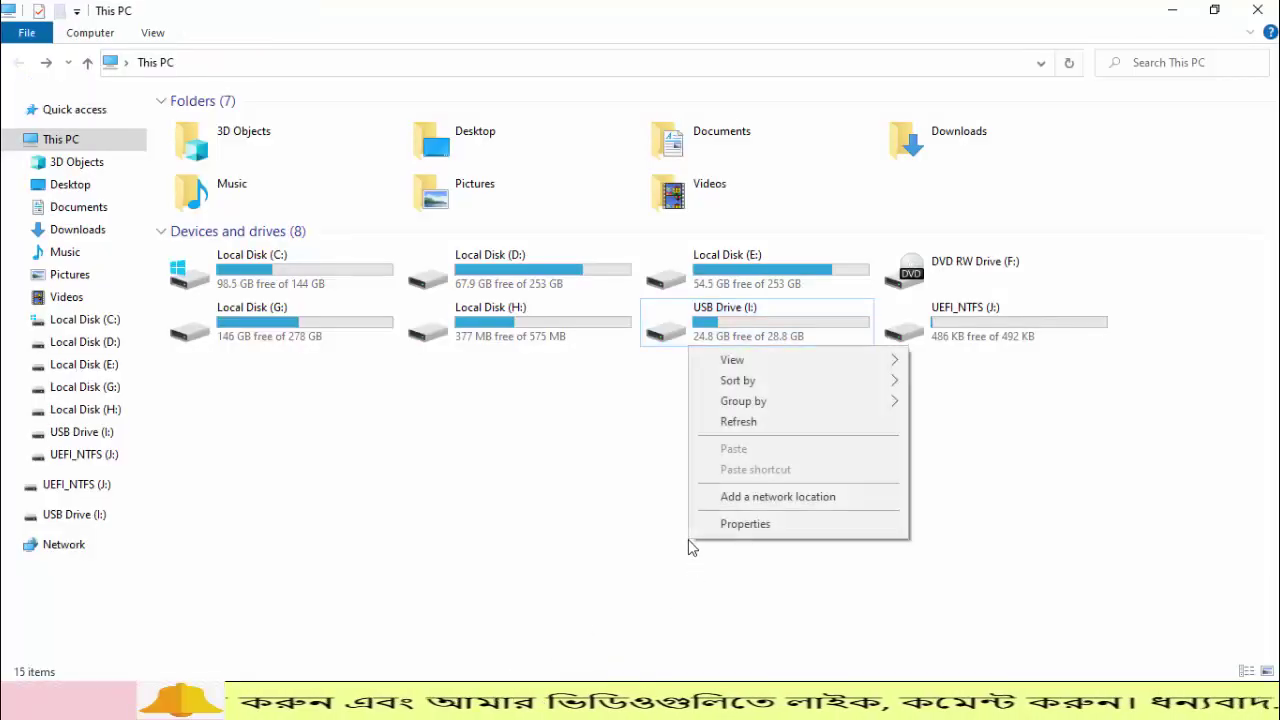
pyautogui.click(750, 422)
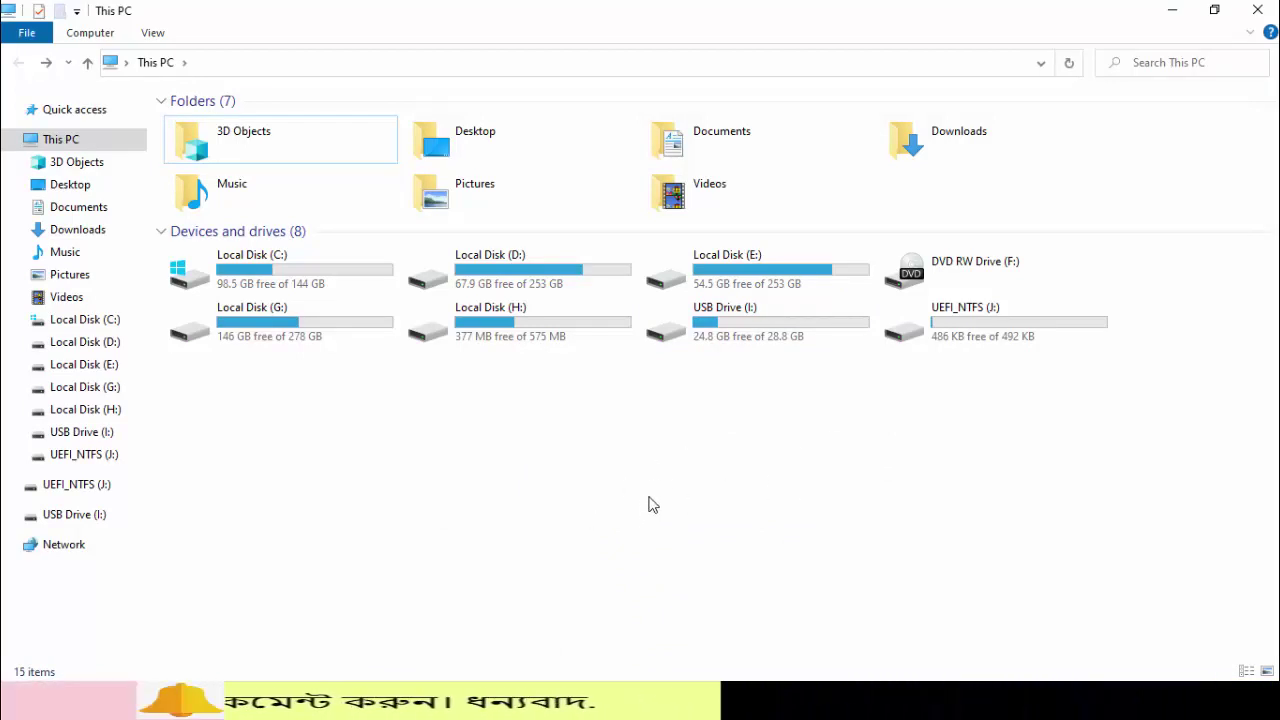
# Set the ReadyBoost option of USB Drive (I:) to "Do not use this device" and refresh the drive list
pyautogui.click(740, 340)
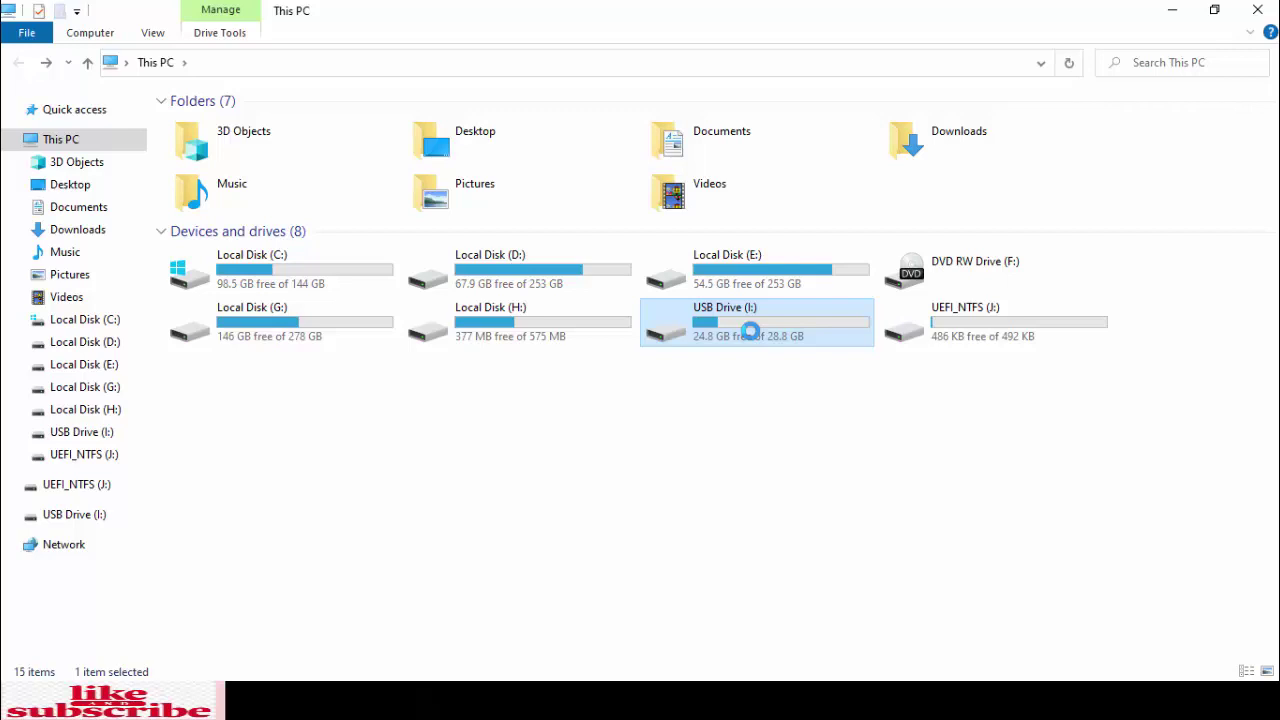
pyautogui.rightClick(749, 331)
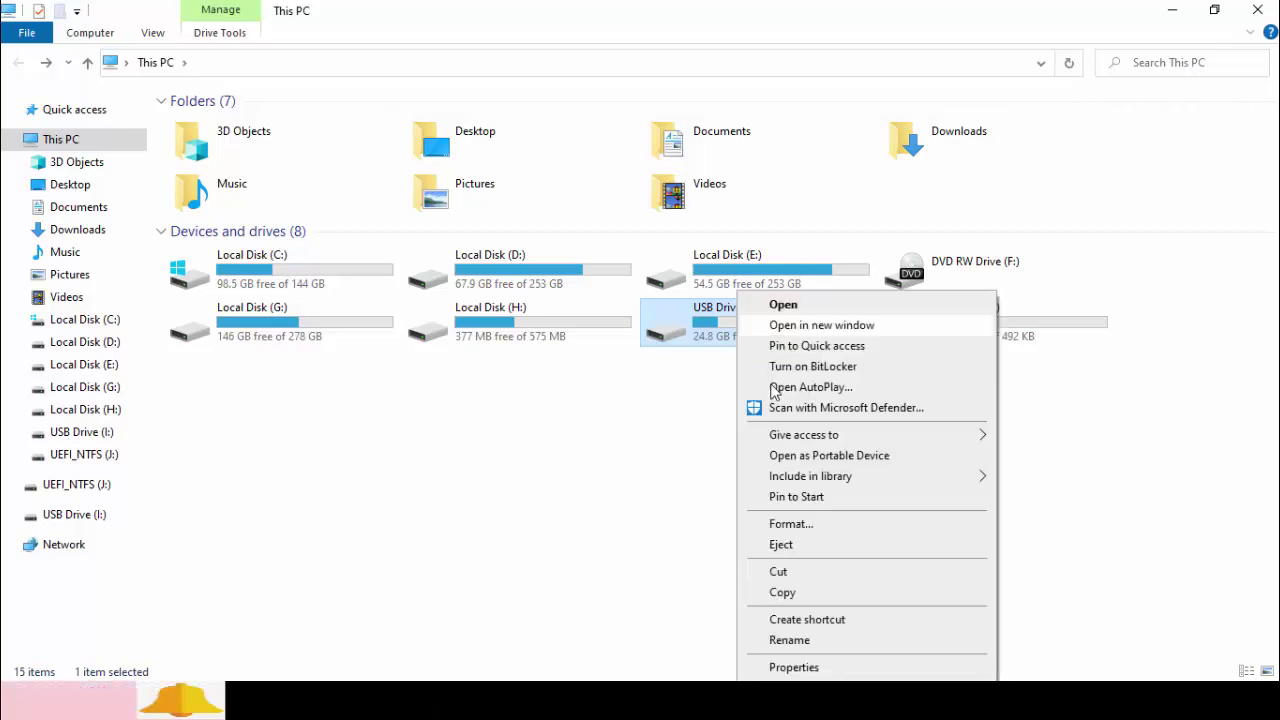
pyautogui.click(794, 667)
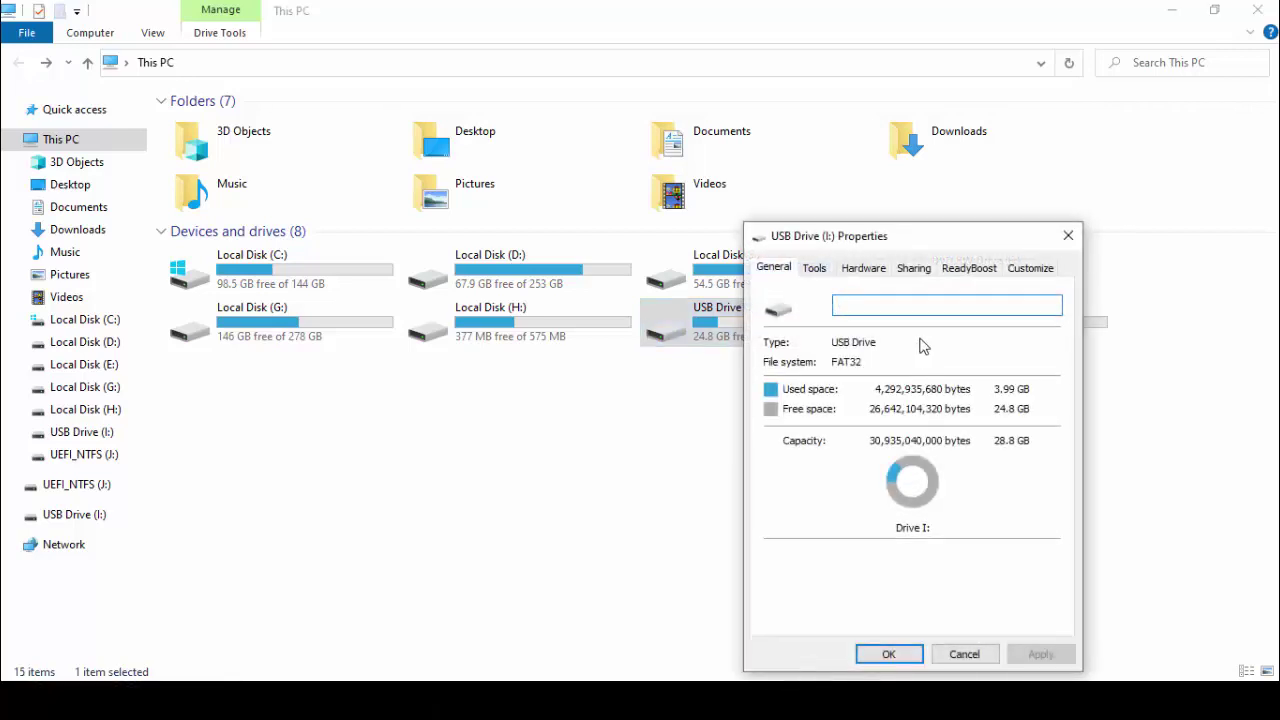
pyautogui.click(978, 272)
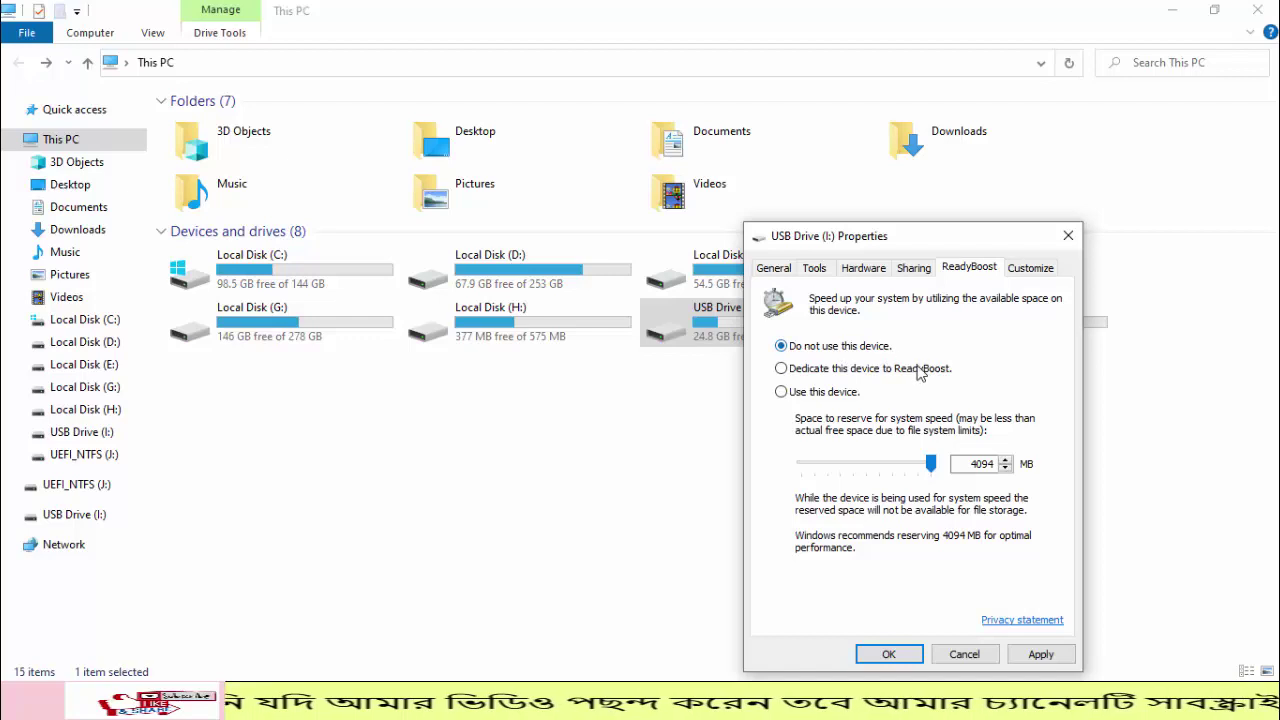
pyautogui.click(1043, 654)
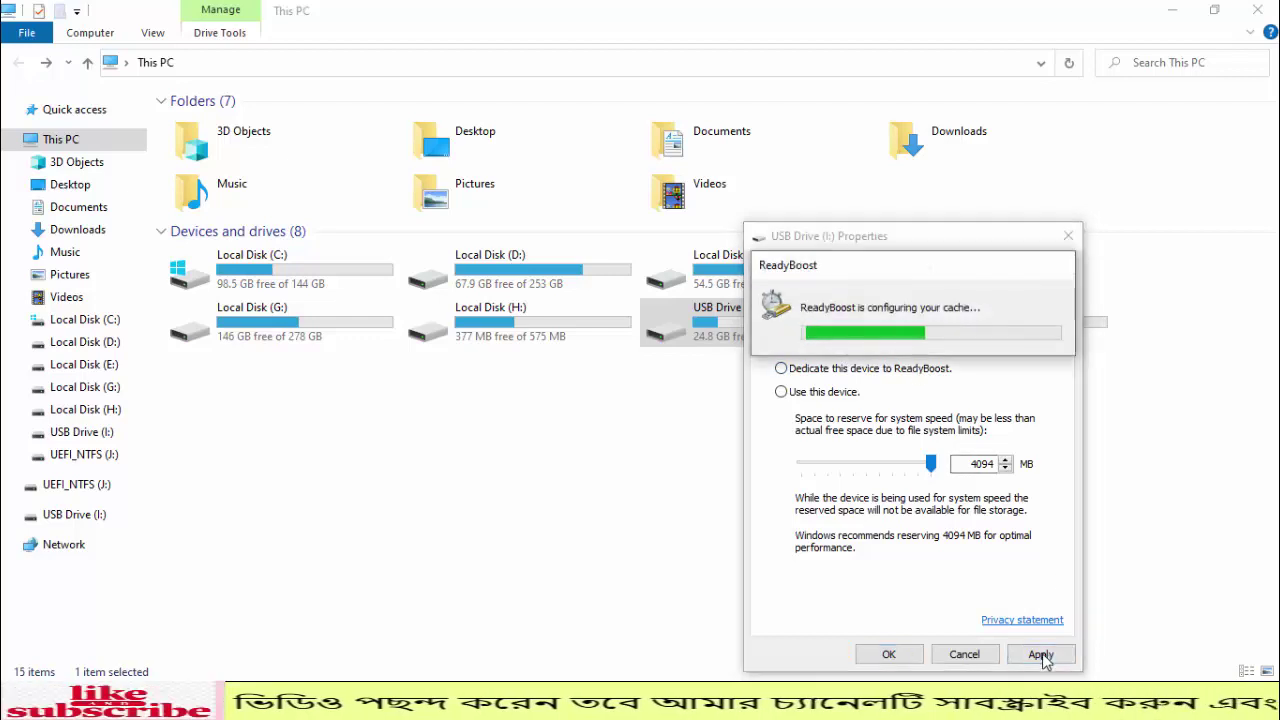
pyautogui.click(894, 655)
pyautogui.rightClick(617, 440)
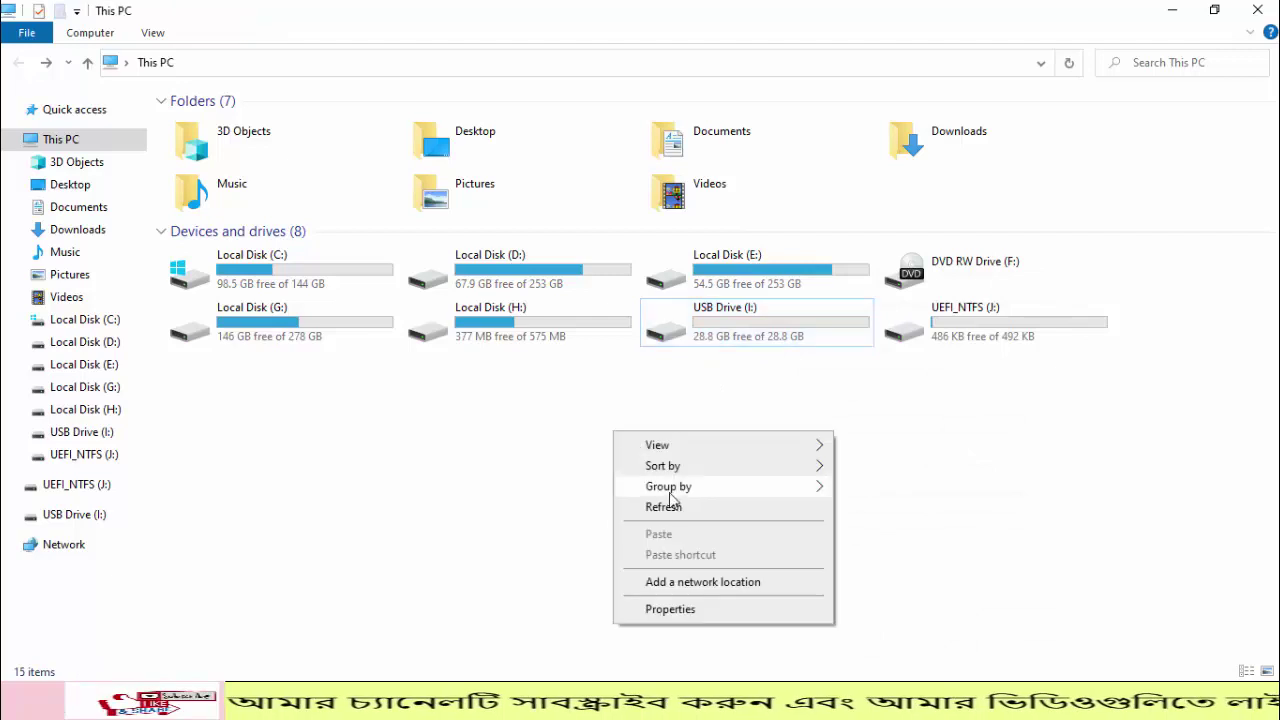
pyautogui.click(677, 507)
# Dedicate USB Drive (I:) to ReadyBoost in its properties, apply the setting and refresh the This PC view
pyautogui.rightClick(737, 334)
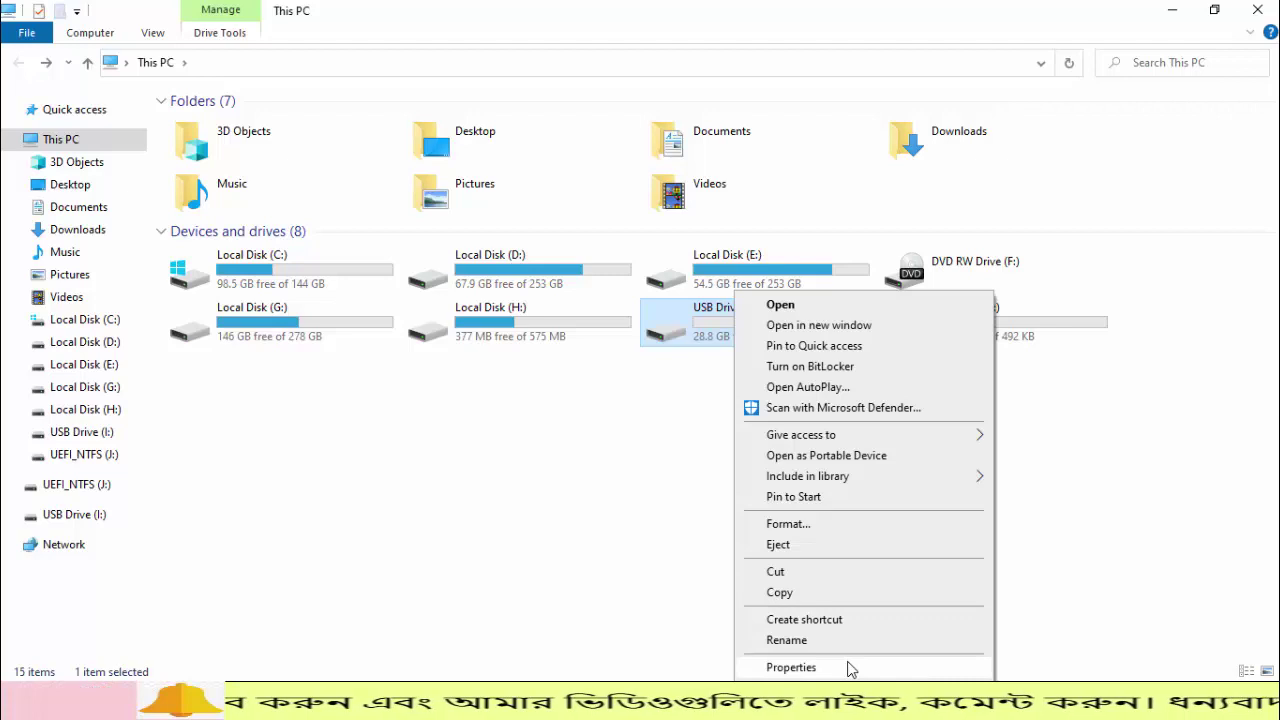
pyautogui.click(852, 667)
pyautogui.click(955, 268)
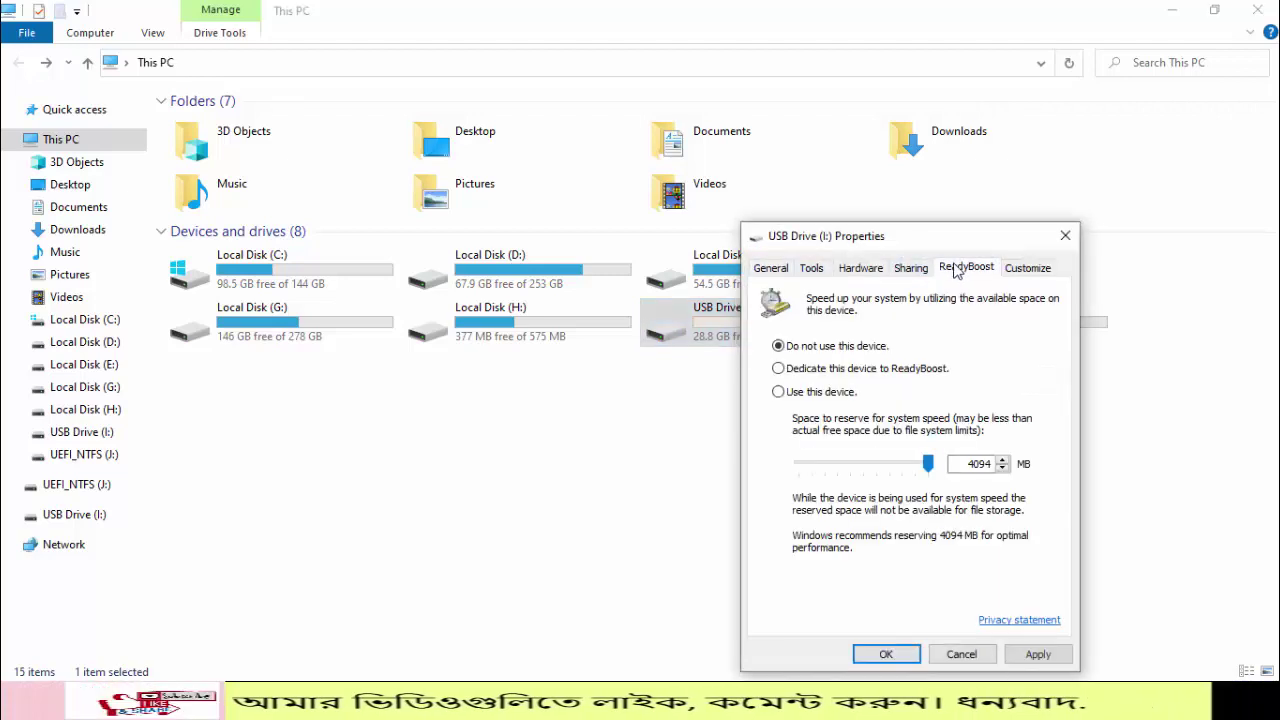
pyautogui.click(779, 369)
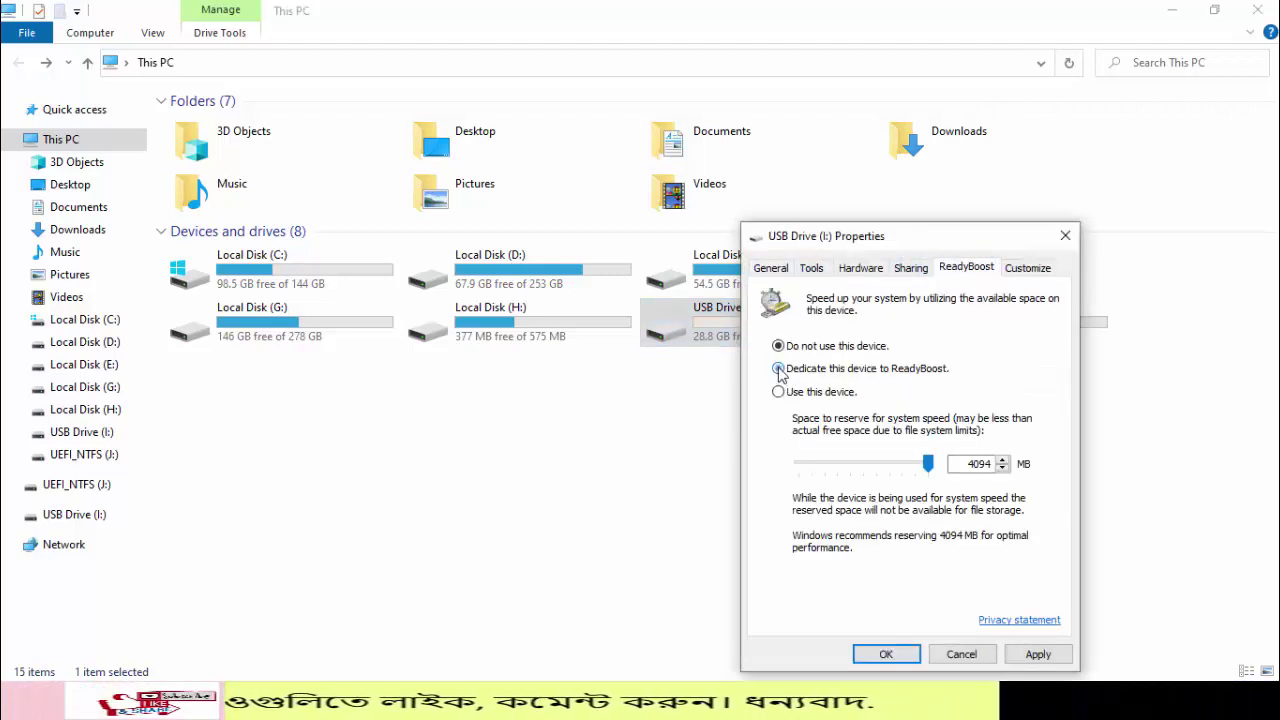
pyautogui.click(1036, 655)
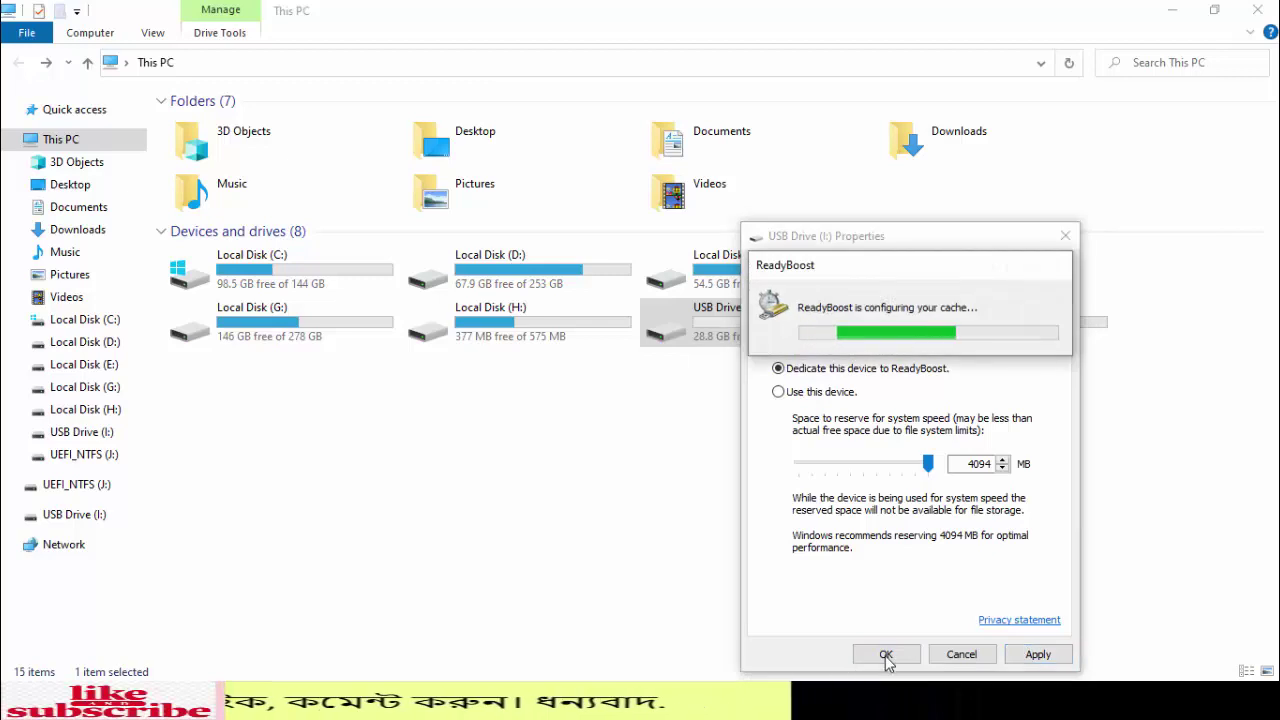
pyautogui.click(886, 655)
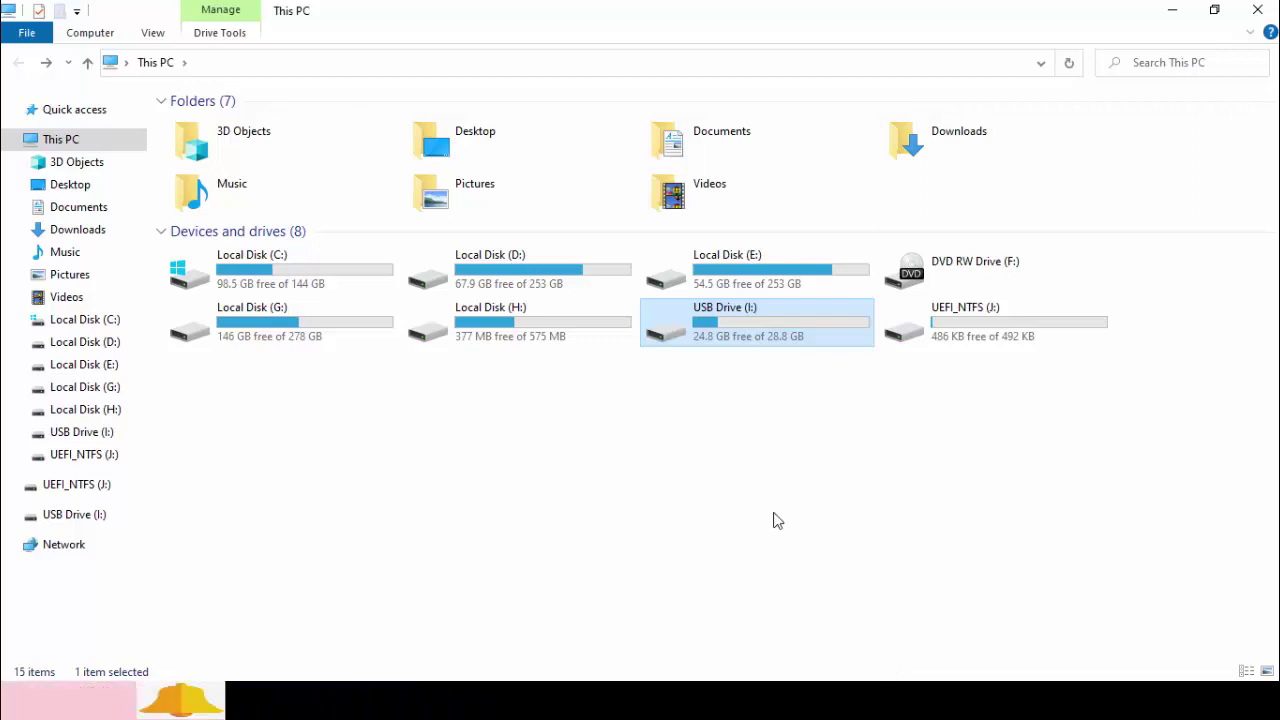
pyautogui.rightClick(418, 418)
pyautogui.click(491, 486)
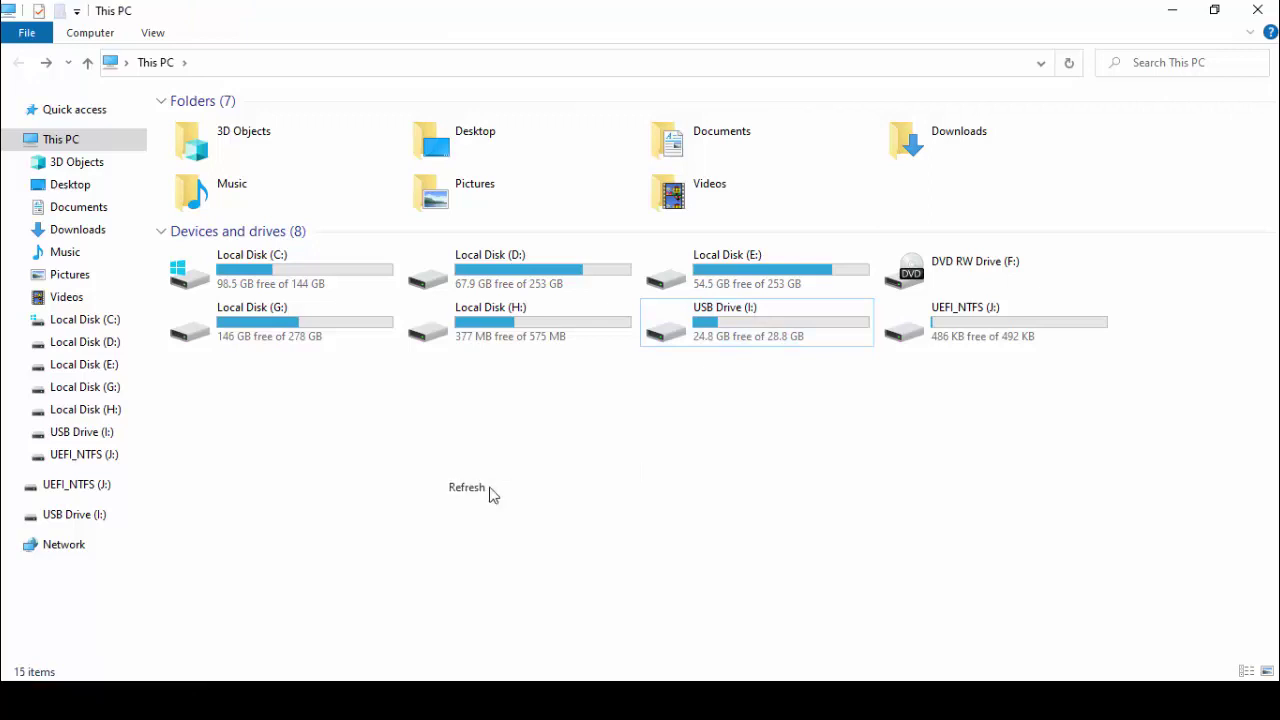